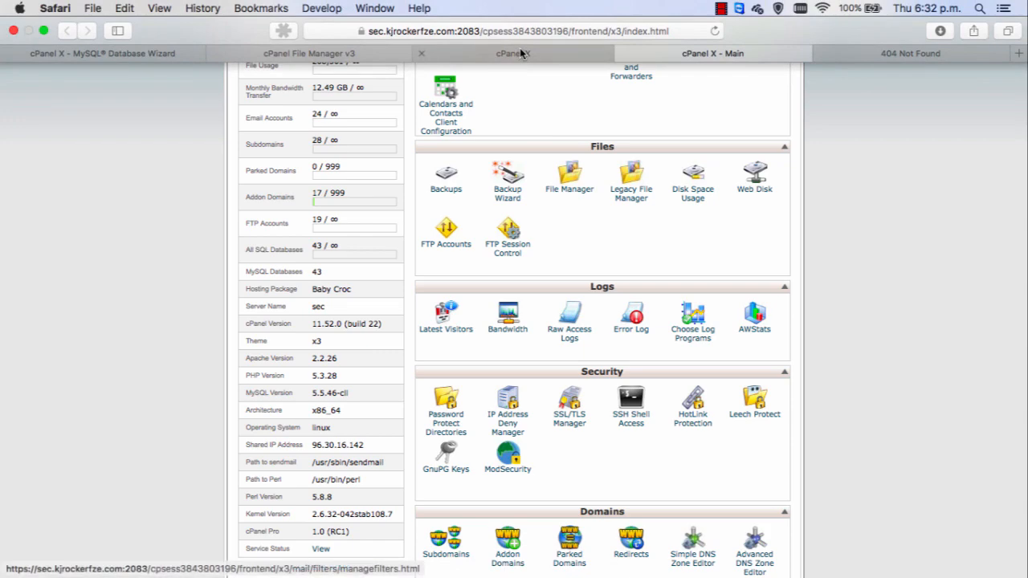
Check the contents of the public_html/makemonies.info folder in the file manager
click(520, 50)
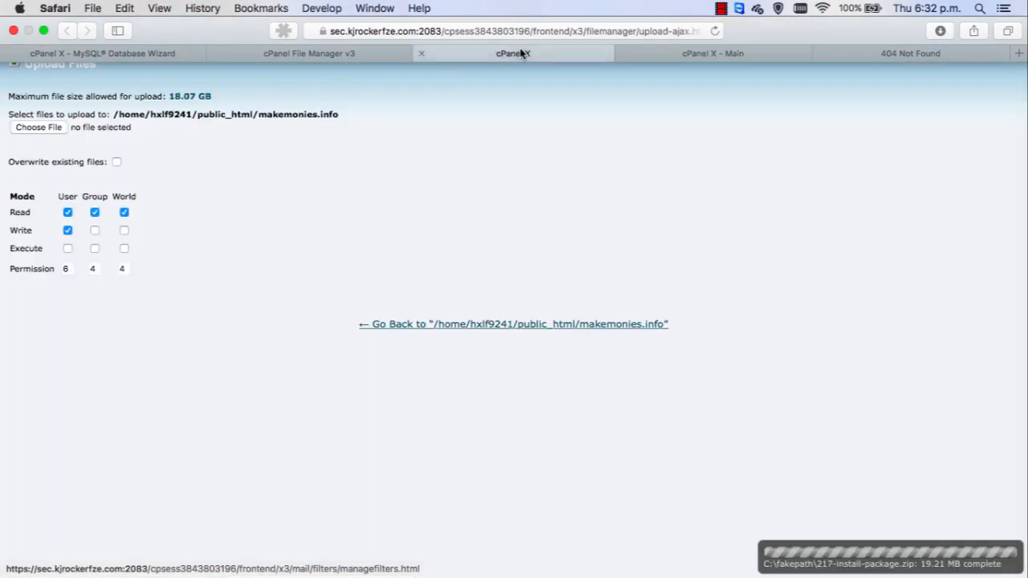
click(346, 53)
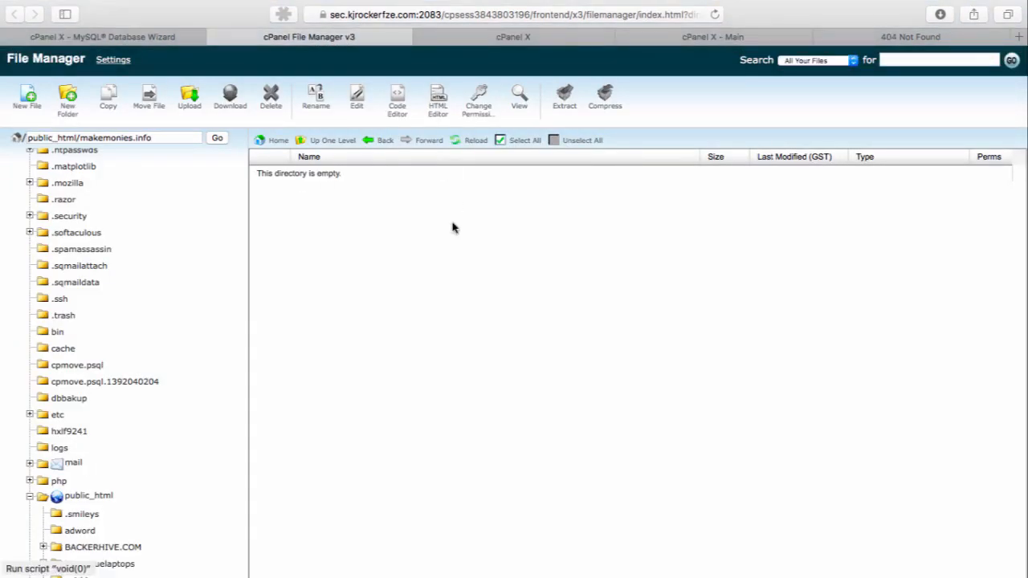
click(110, 140)
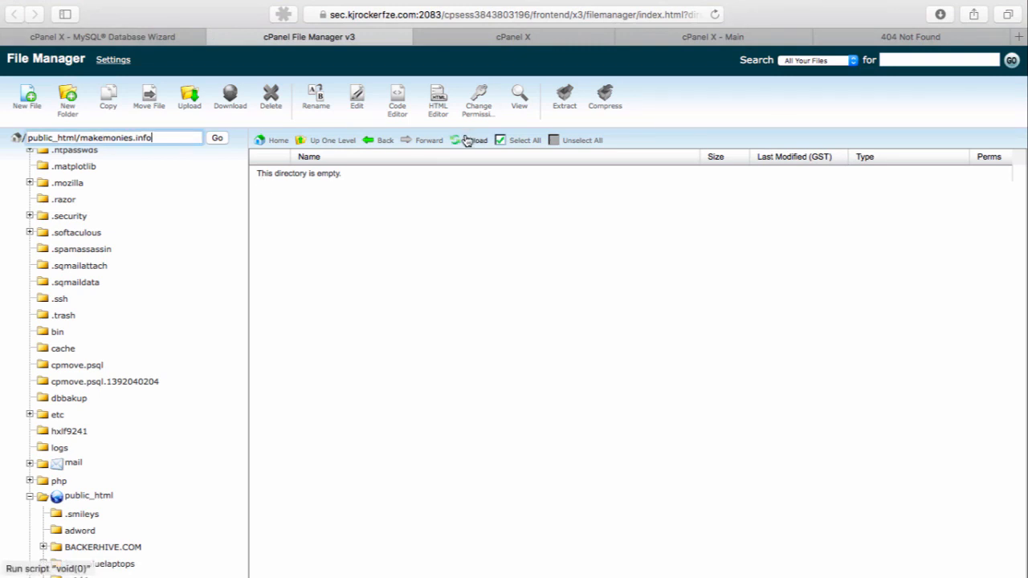
Try to upload 217-install-package.zip from the cpvlab-install-2-17 folder in Downloads to makemonies.info, declining to overwrite the server copy
click(528, 37)
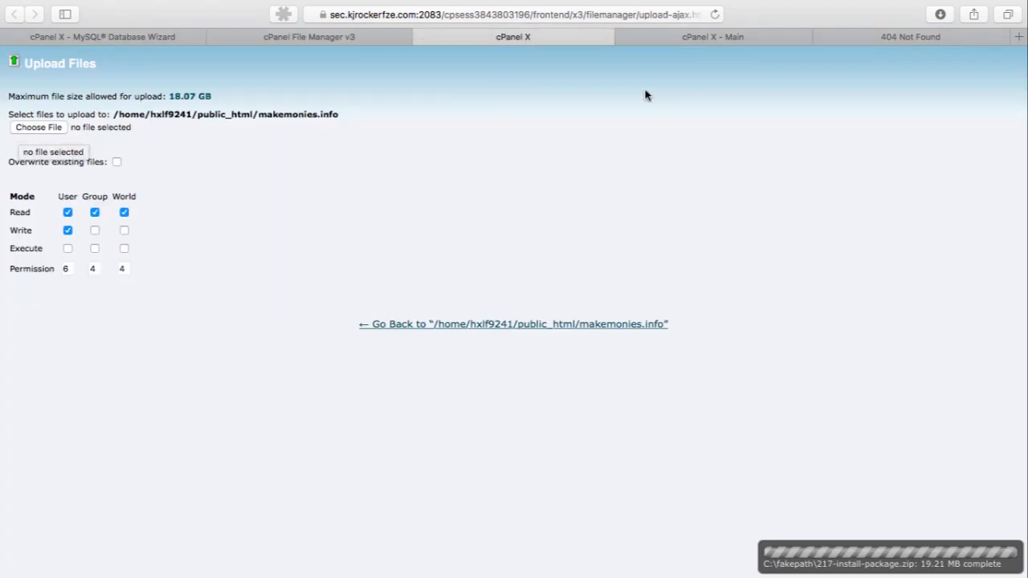
click(35, 127)
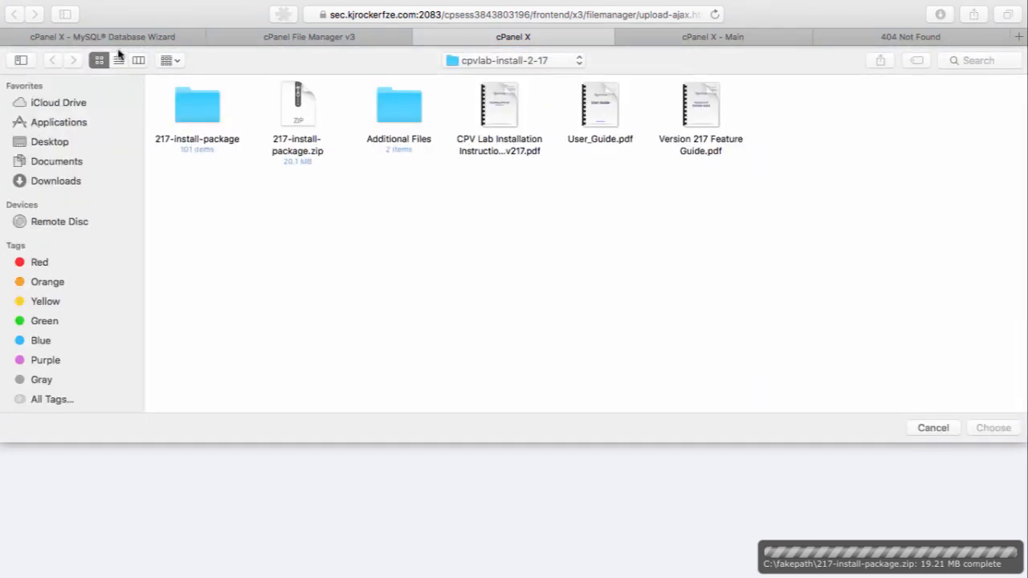
click(40, 181)
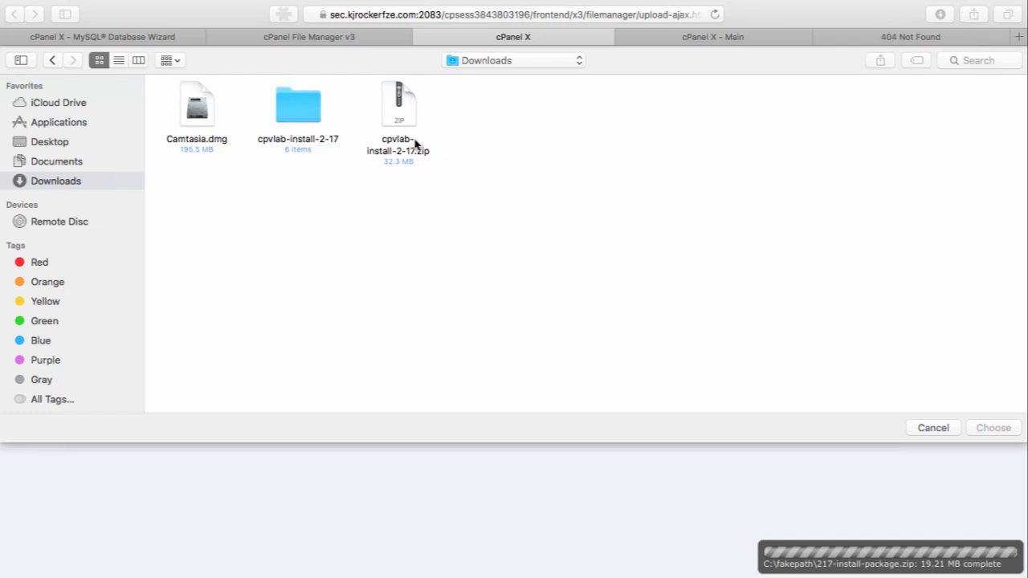
right_click(405, 111)
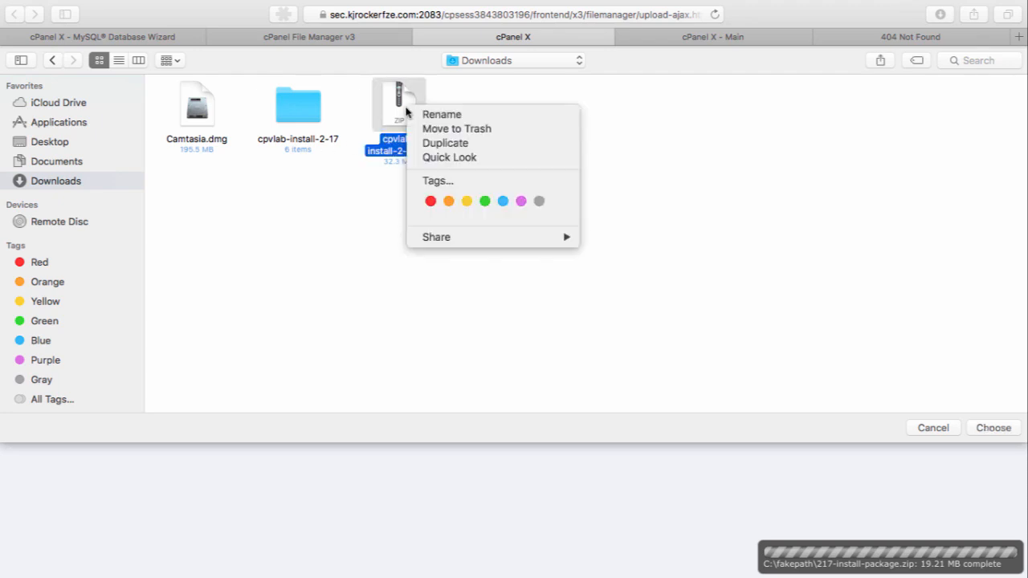
click(384, 187)
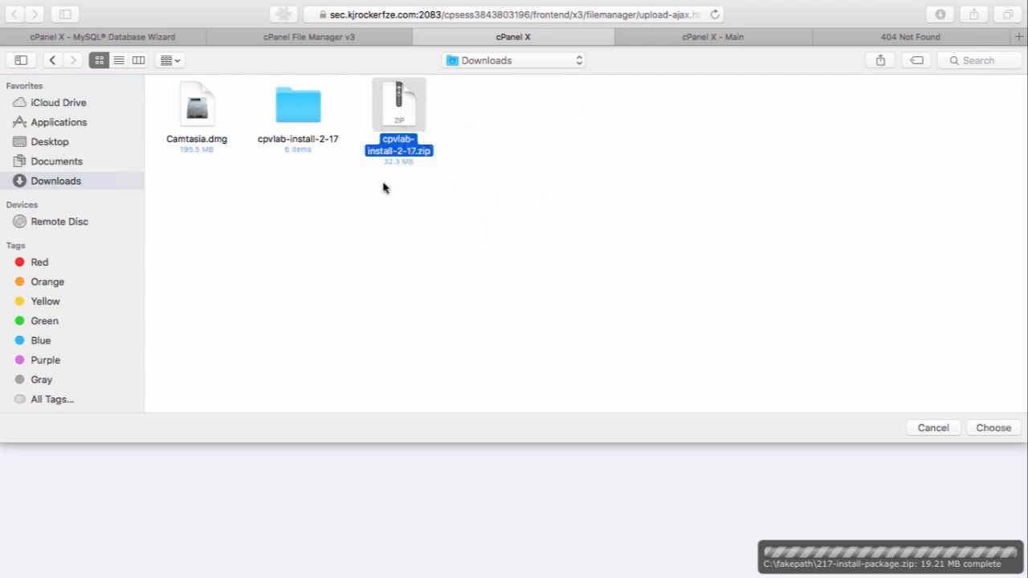
right_click(392, 144)
click(348, 198)
double_click(311, 99)
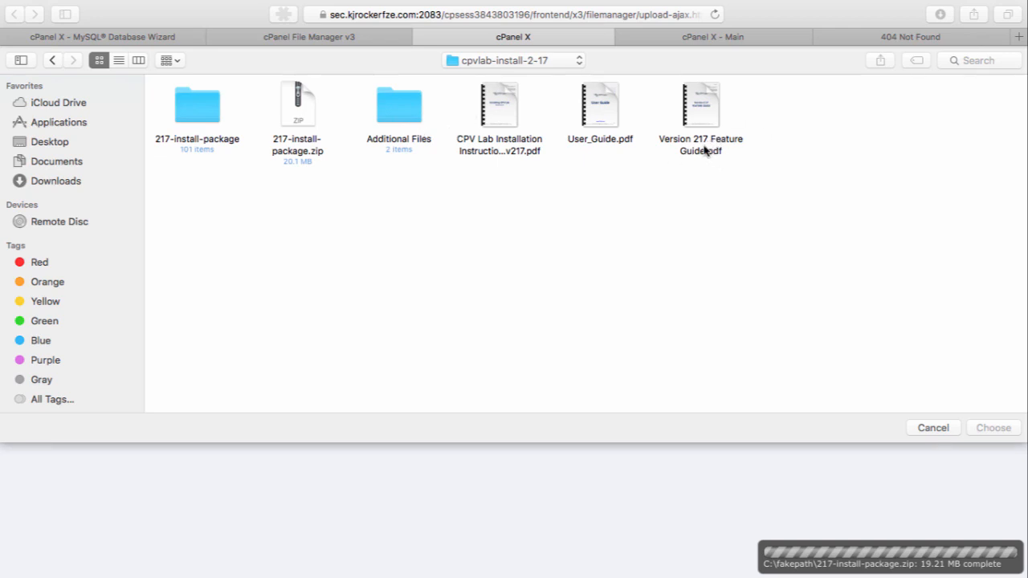
right_click(187, 120)
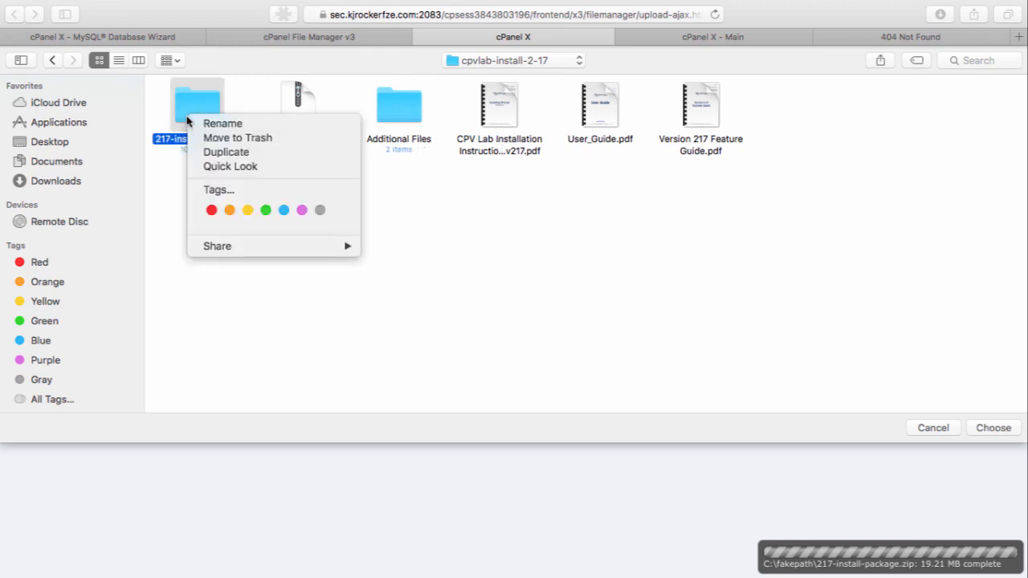
click(188, 302)
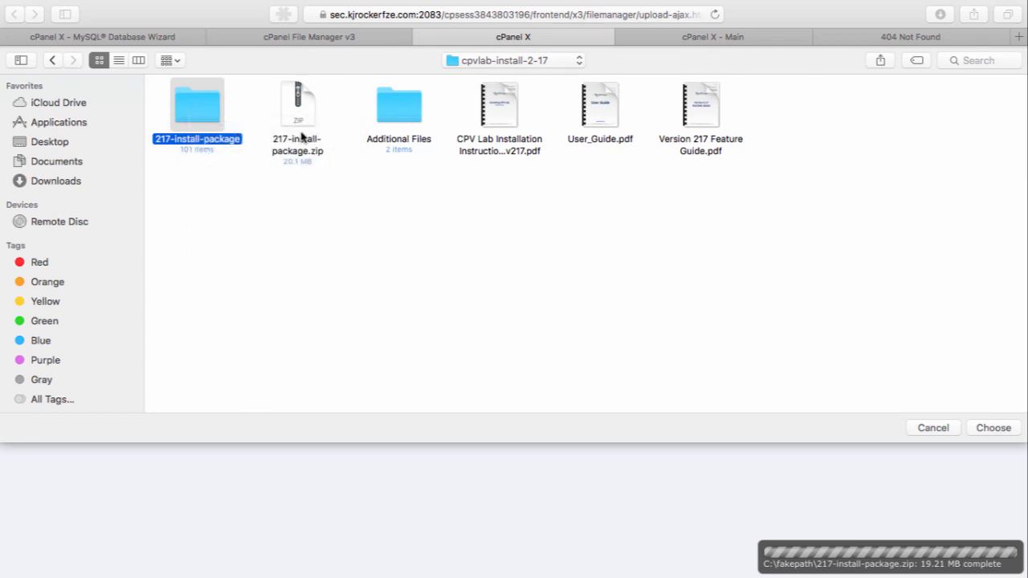
click(300, 138)
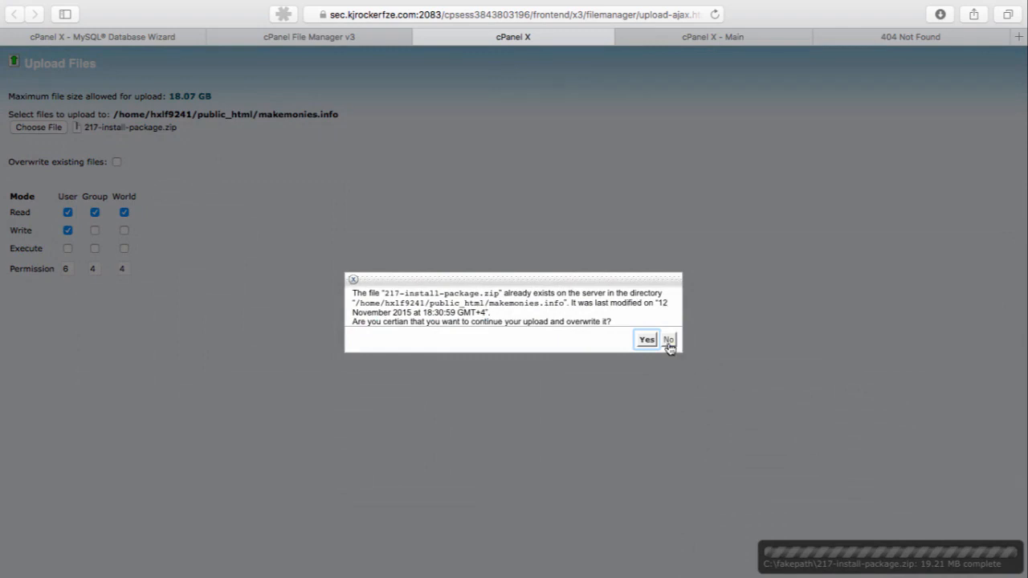
click(669, 342)
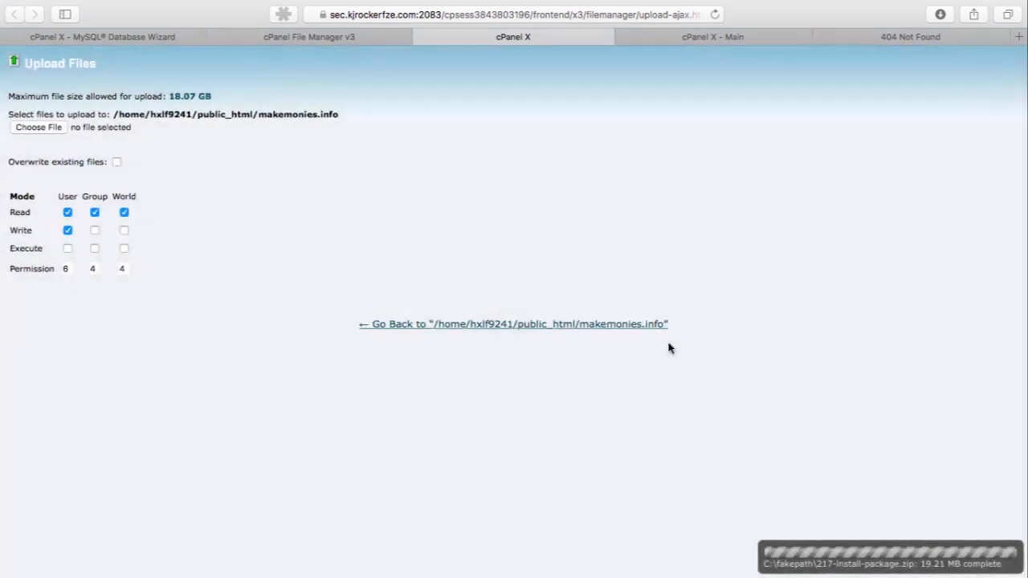
Reload the makemonies.info directory listing and extract 217-install-package.zip into /public_html/makemonies.info
click(300, 37)
click(474, 140)
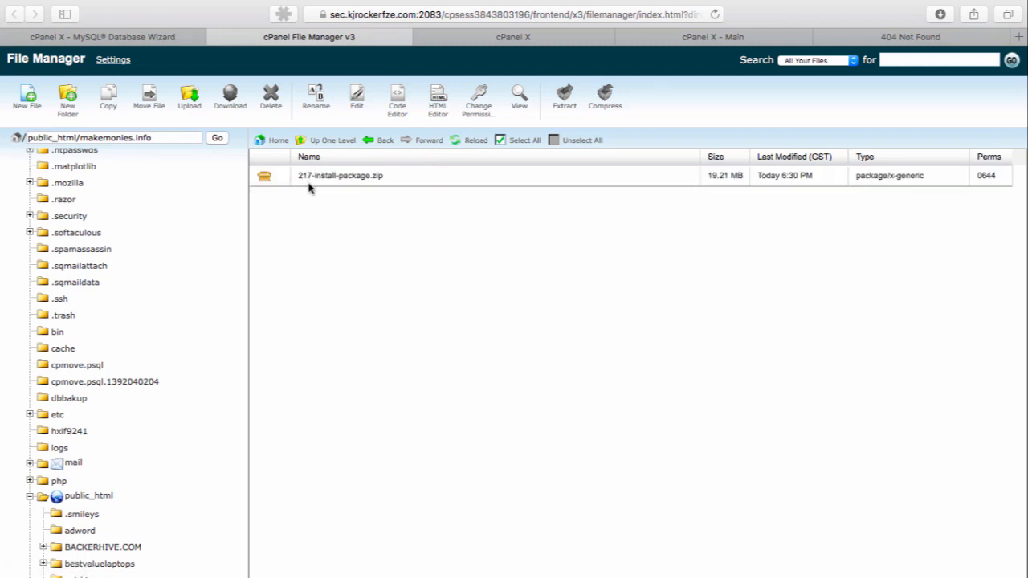
right_click(311, 173)
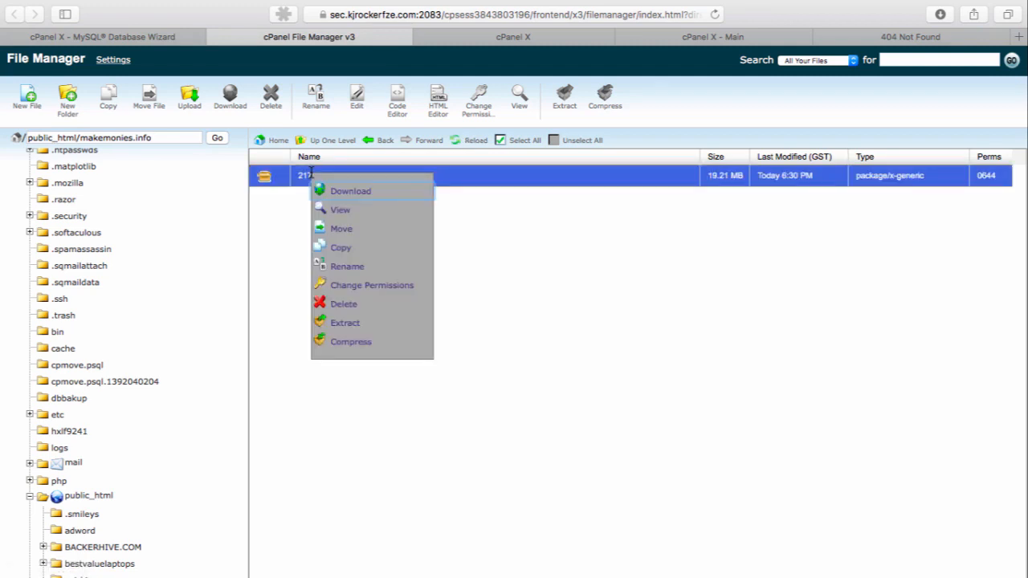
click(345, 324)
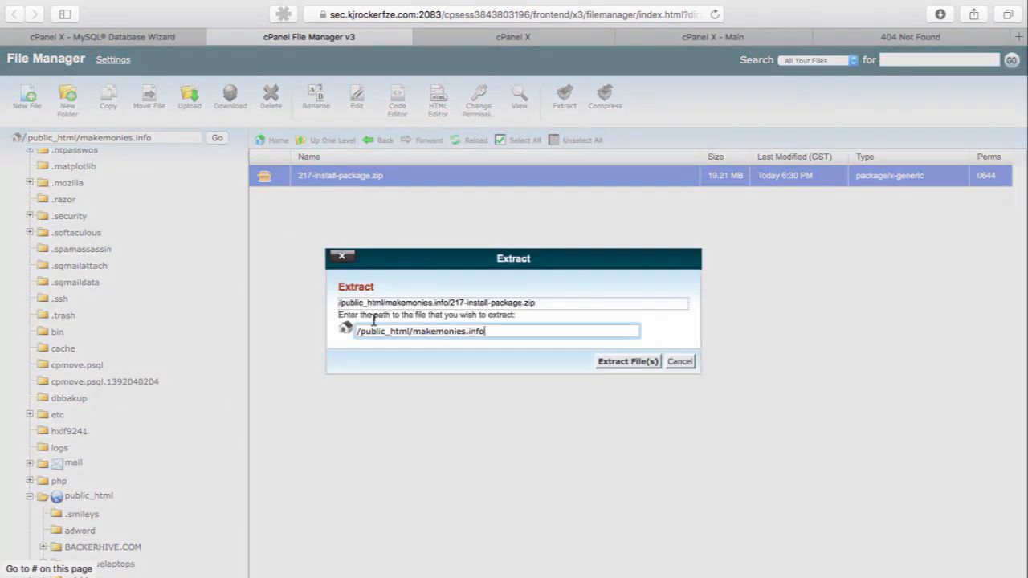
click(614, 362)
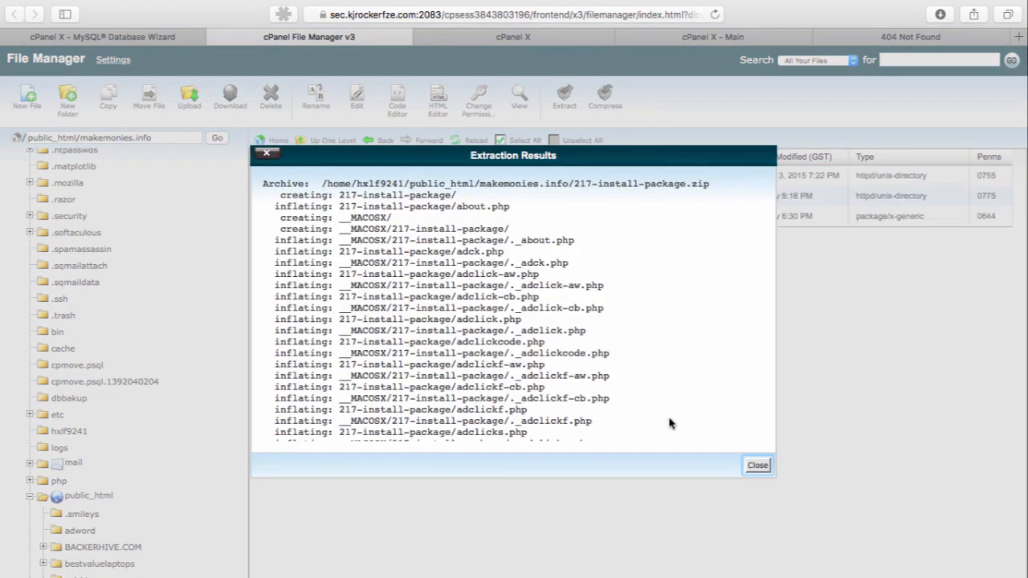
click(757, 465)
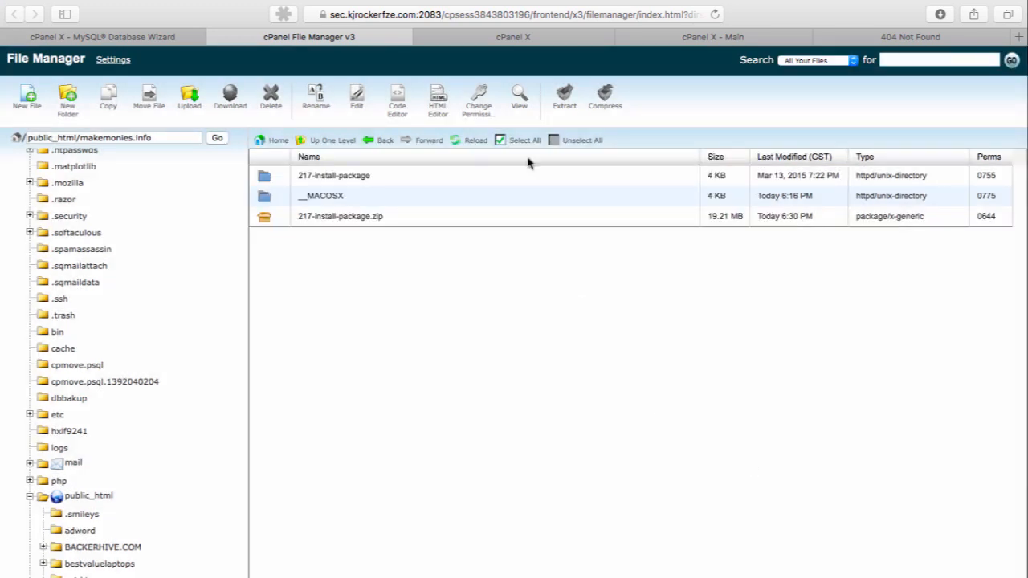
Delete the __MACOSX folder and 217-install-package.zip from the makemonies.info directory
click(468, 142)
click(289, 196)
shift+click(280, 213)
right_click(281, 214)
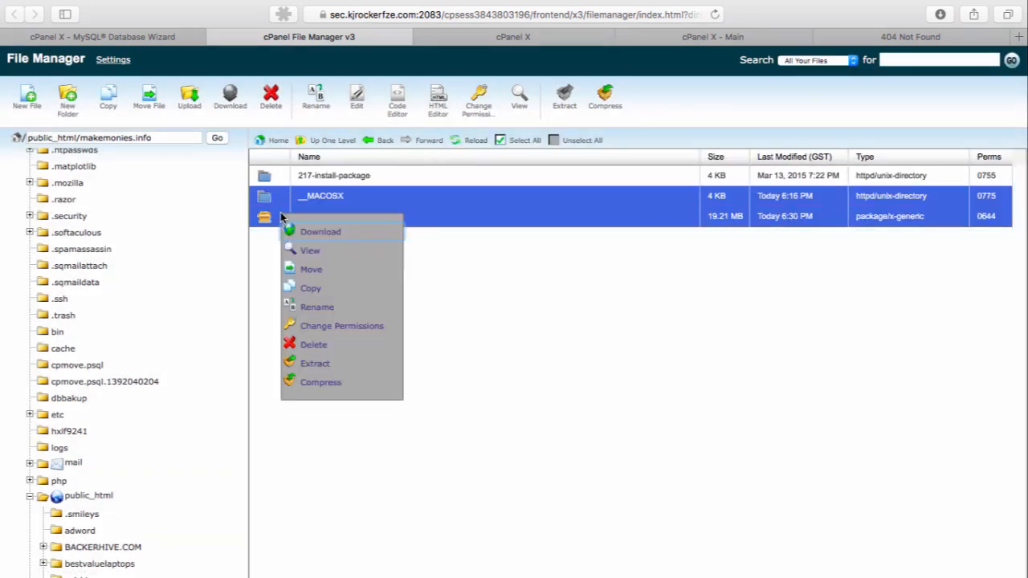
click(311, 347)
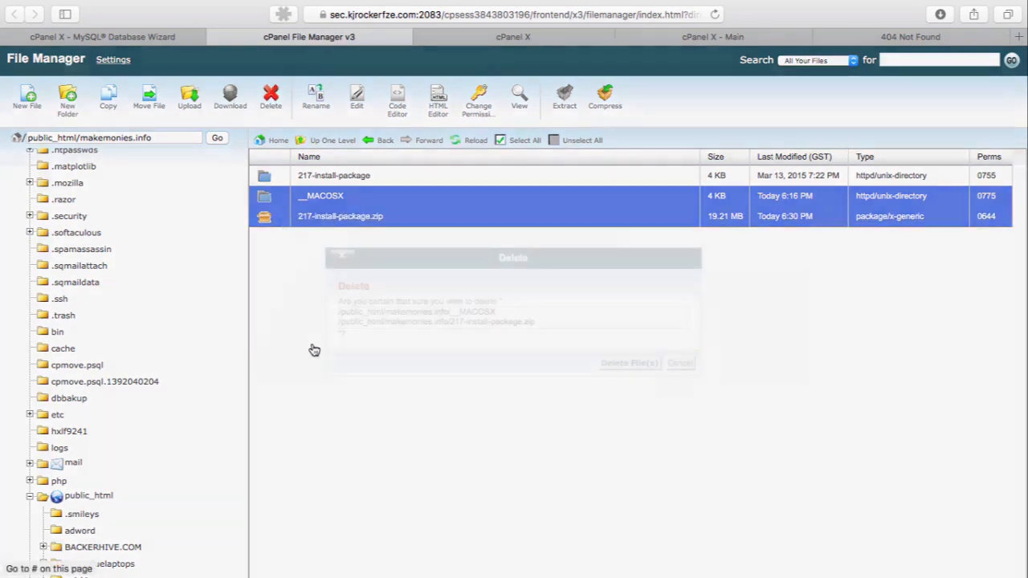
click(680, 365)
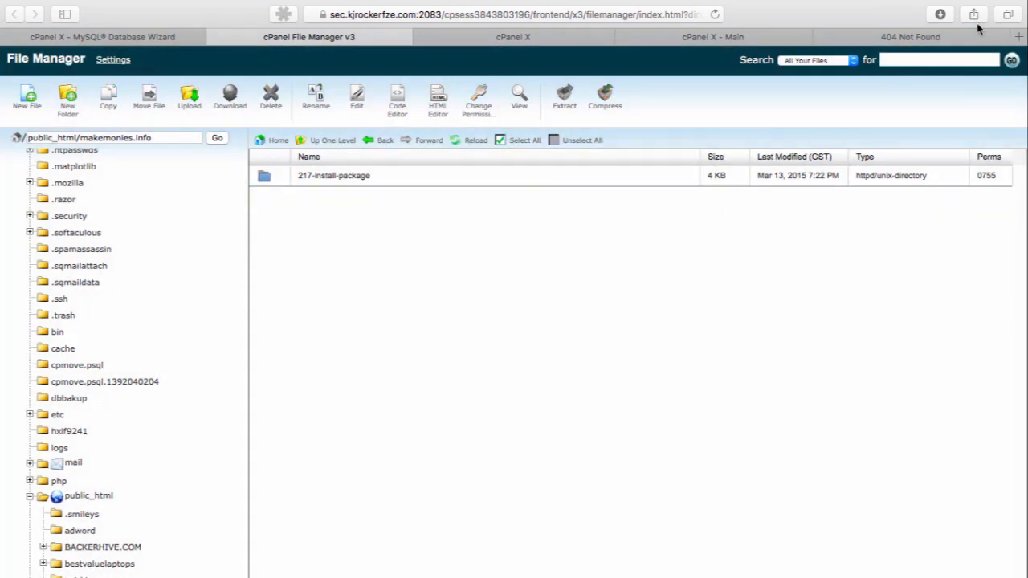
Load the makemonies.info site in a separate browser page
click(1018, 37)
text(makemonies.info)
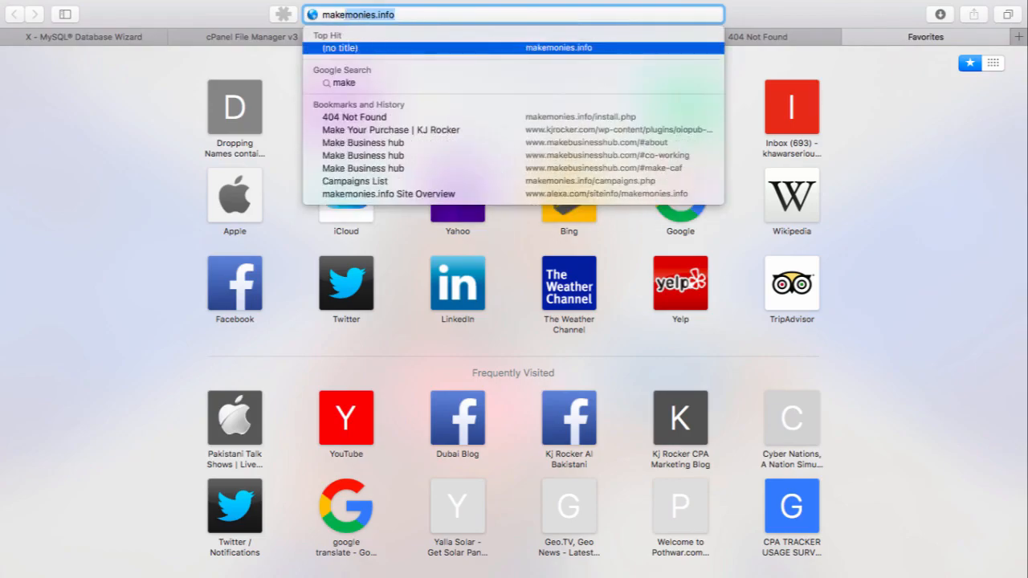
key(Return)
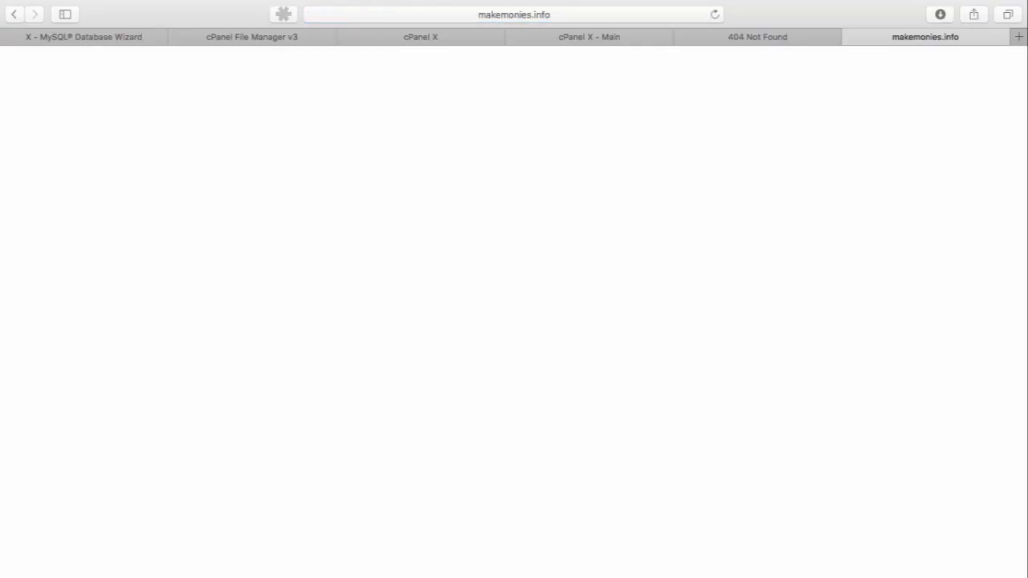
Move all files and folders from the 217-install-package folder up to /public_html/makemonies.info
click(603, 56)
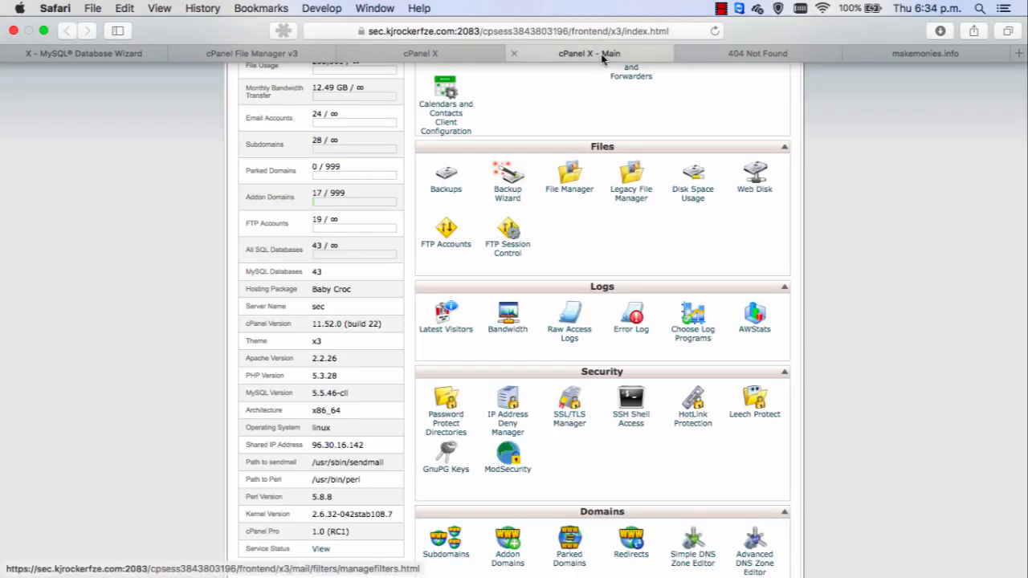
click(414, 53)
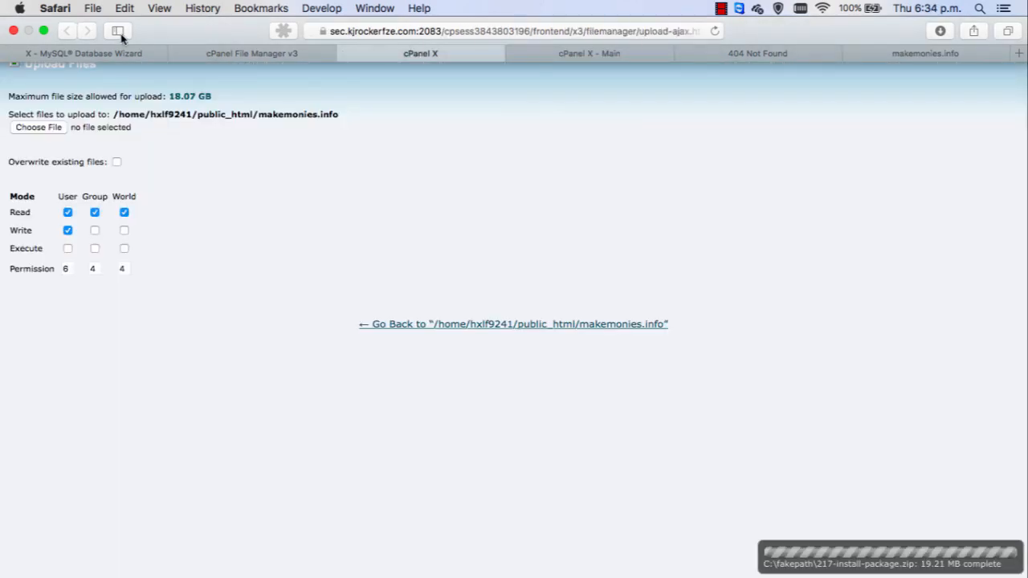
click(251, 52)
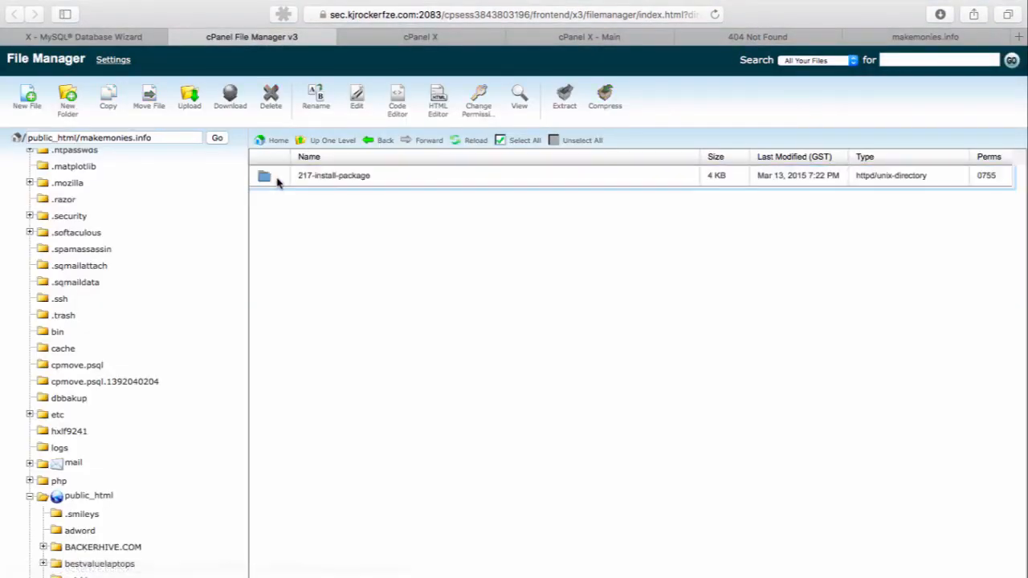
double_click(277, 181)
click(523, 141)
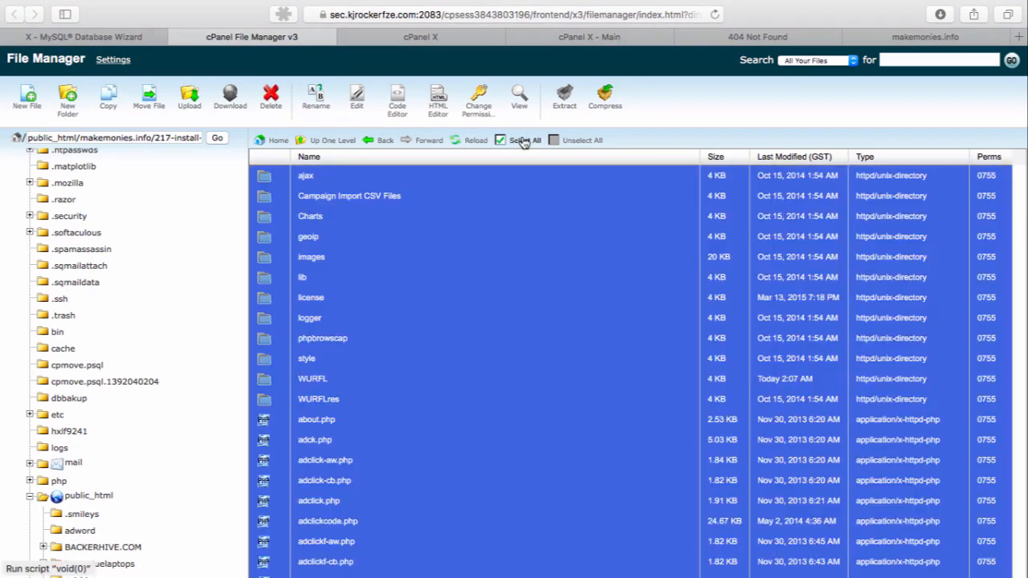
right_click(375, 190)
click(391, 208)
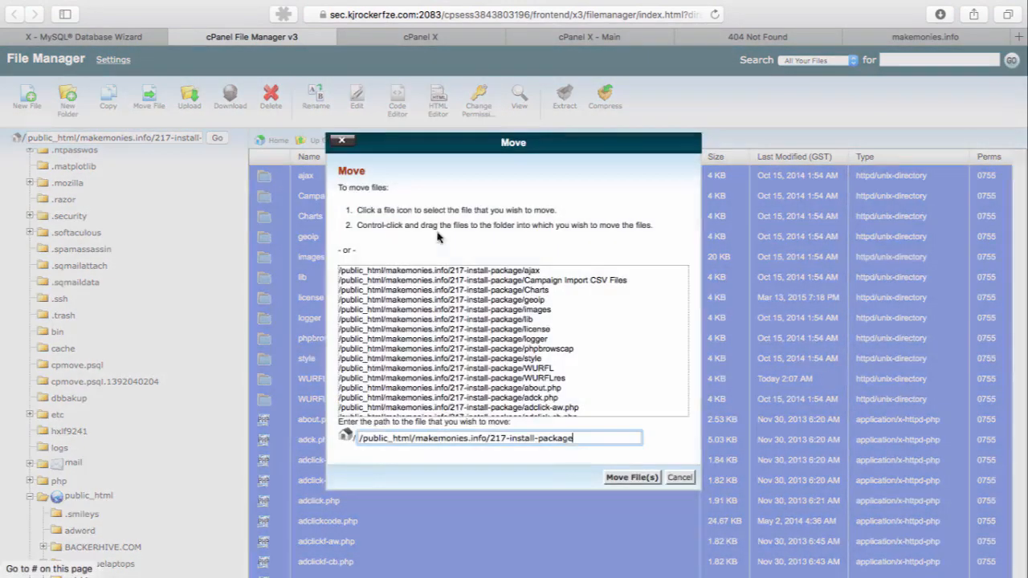
double_click(567, 438)
key(BackSpace)
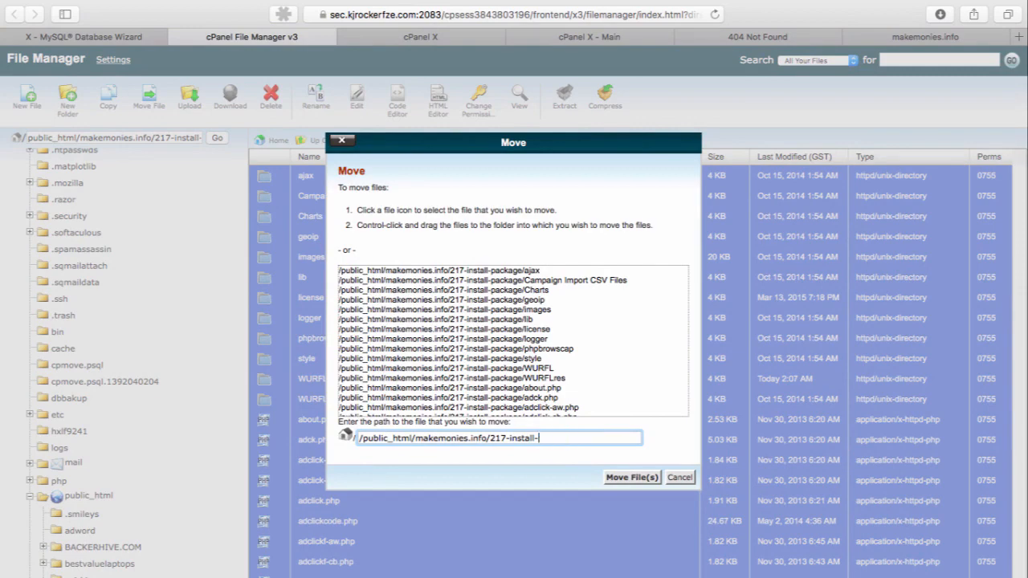
key(BackSpace)
key(BackSpace)
key(BackSpace)
key(BackSpace)
key(BackSpace)
key(Return)
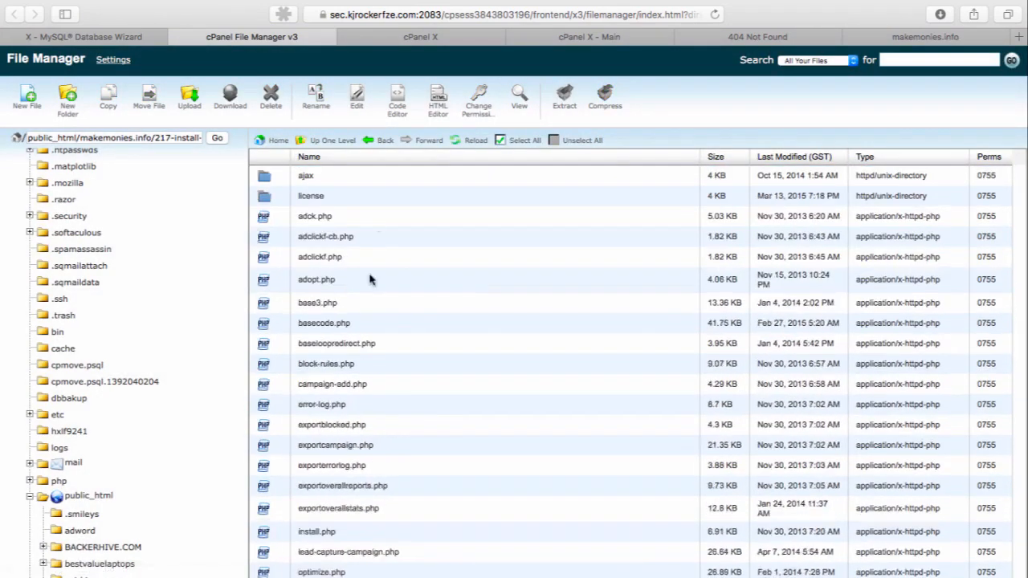
Go up to the makemonies.info directory and delete the 217-install-package folder
click(323, 140)
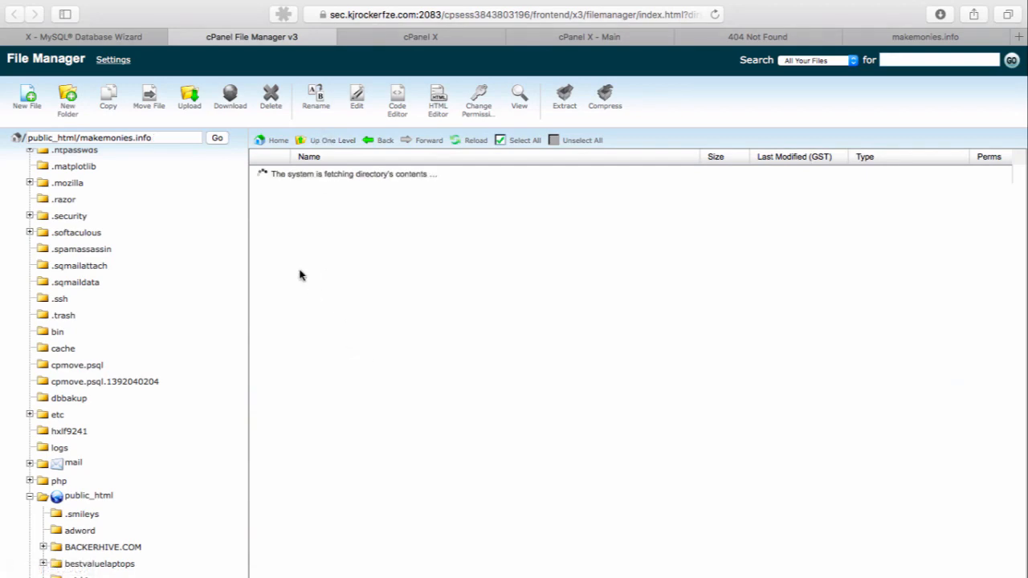
right_click(269, 178)
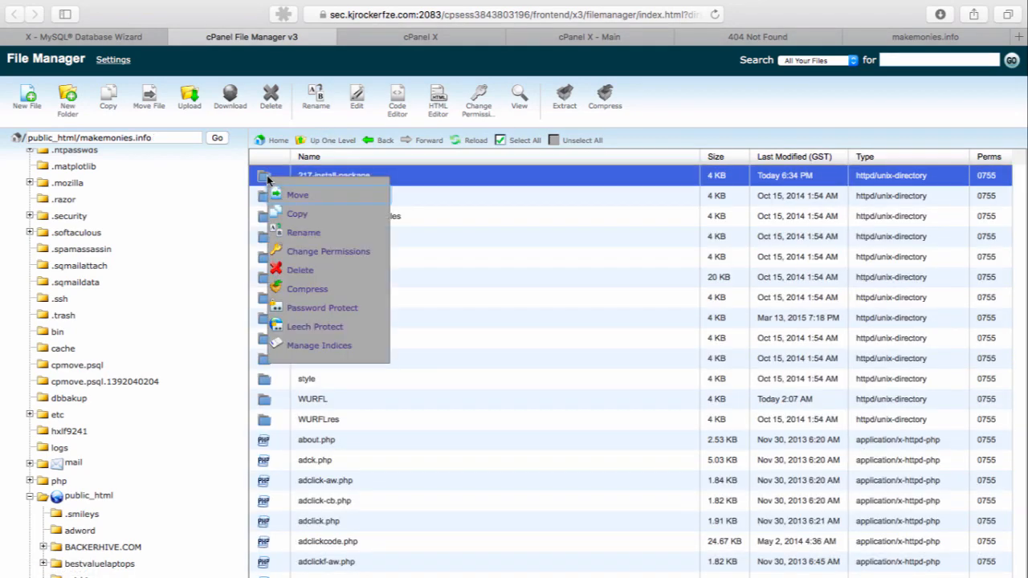
click(299, 271)
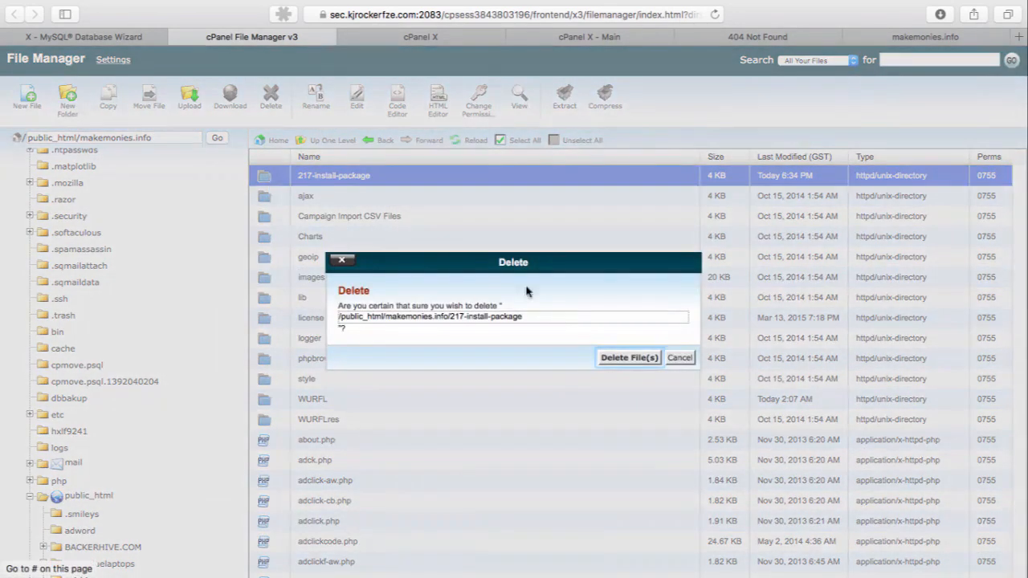
click(604, 360)
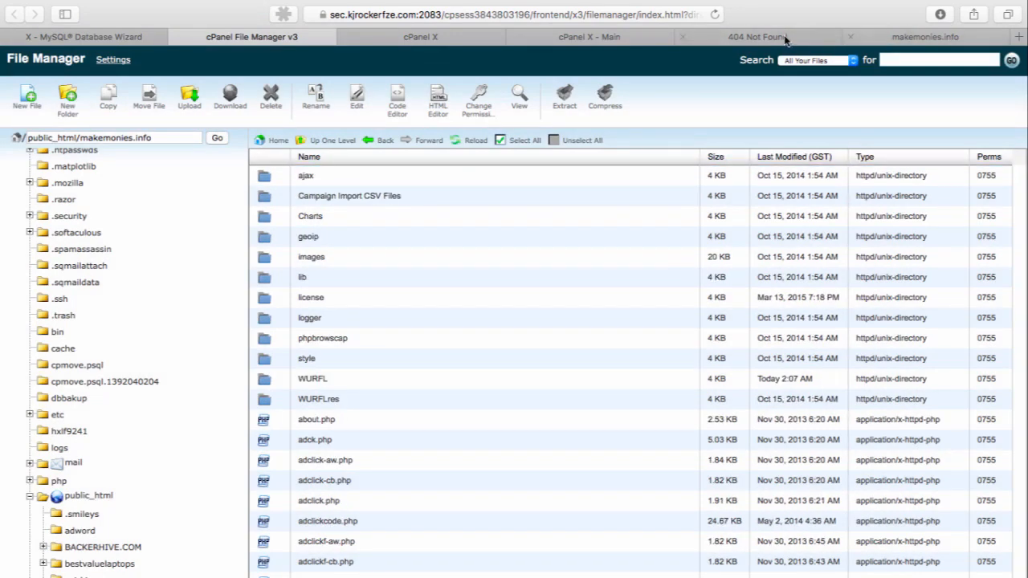
Load makemonies.info/install.php again in the page that showed the Not Found error
click(763, 37)
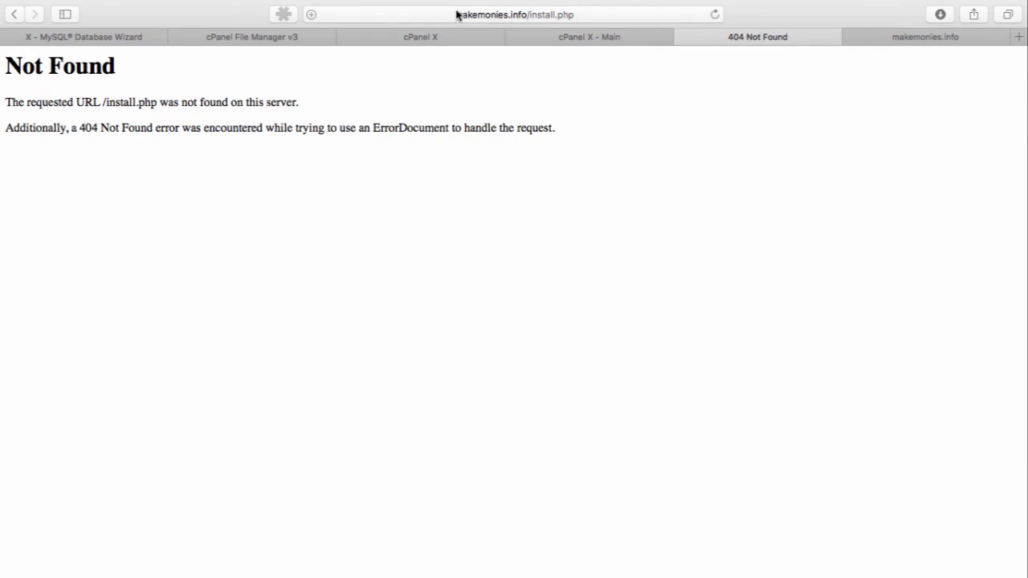
click(490, 14)
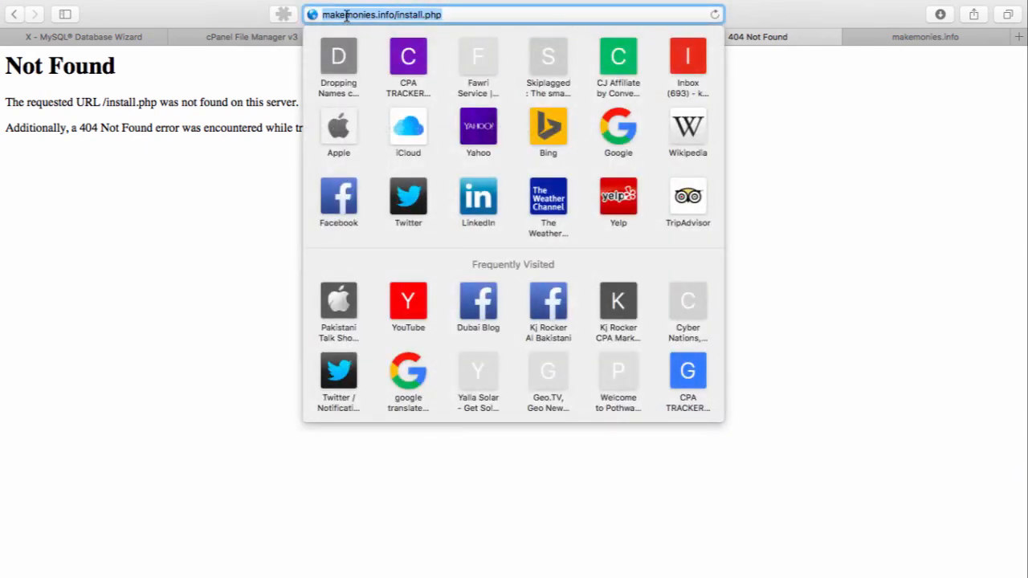
click(414, 16)
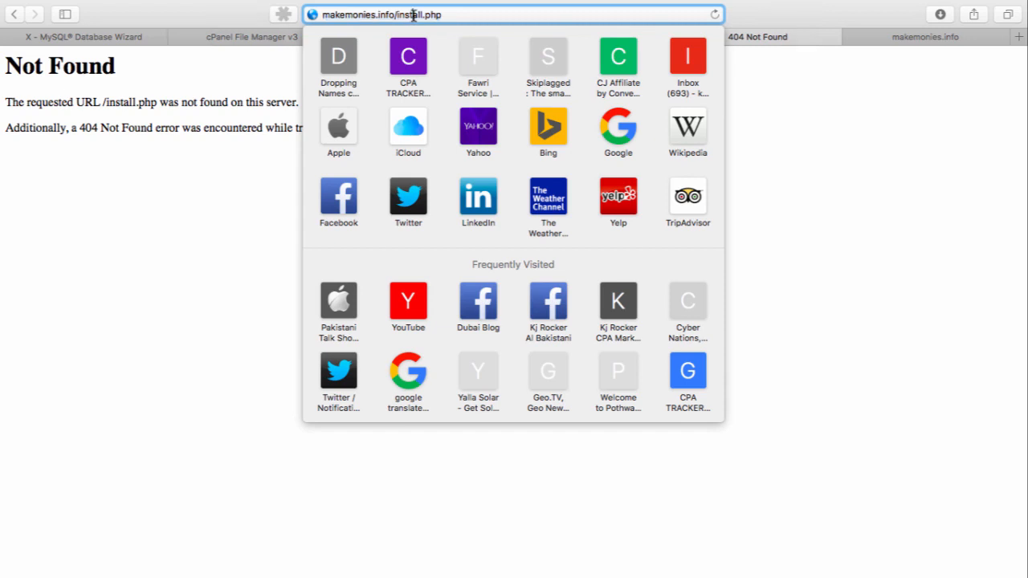
double_click(441, 14)
key(Return)
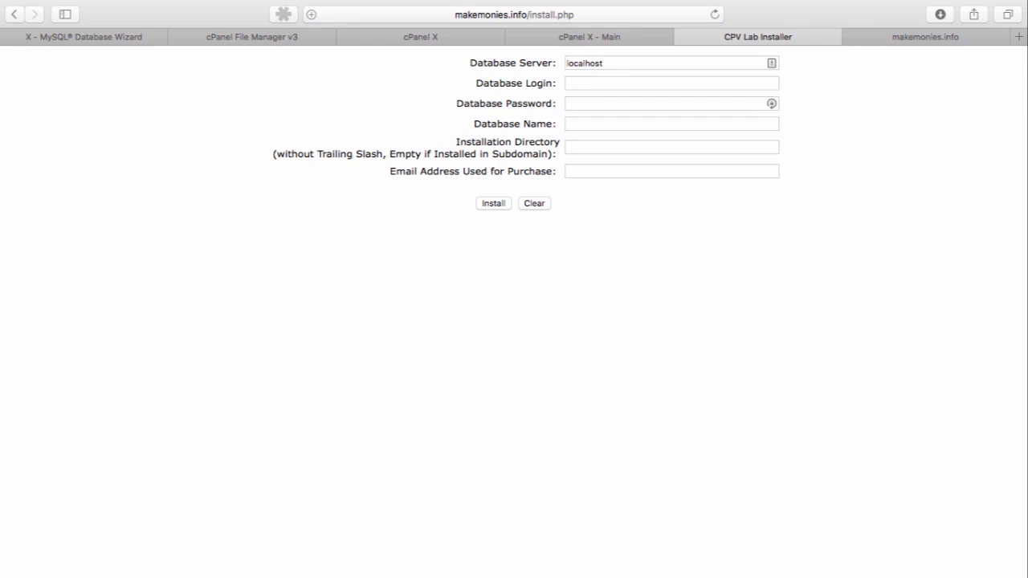
Open the cPanel home page separately from the MySQL Database Wizard and locate the wizard in the Databases section
click(72, 37)
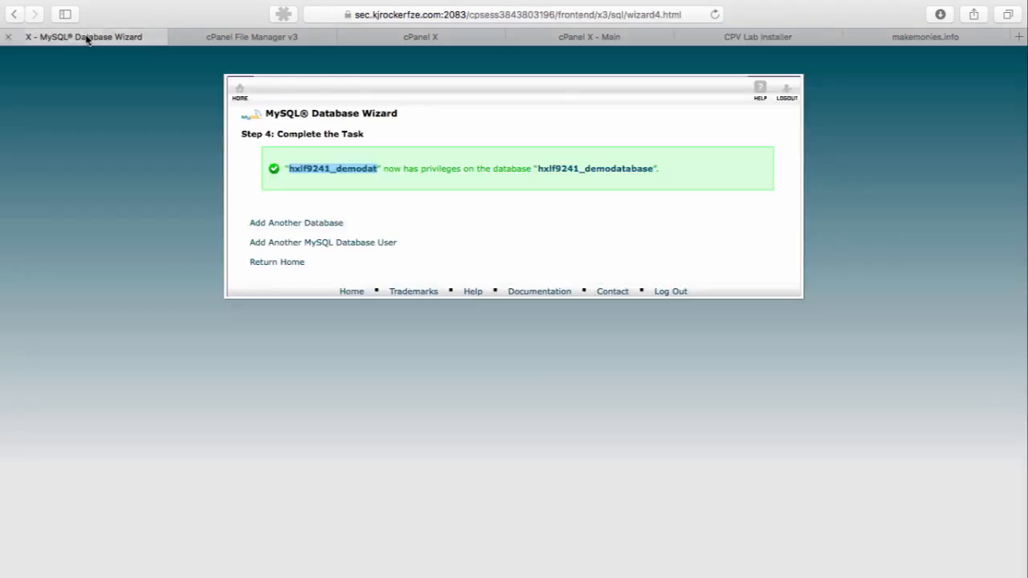
right_click(231, 91)
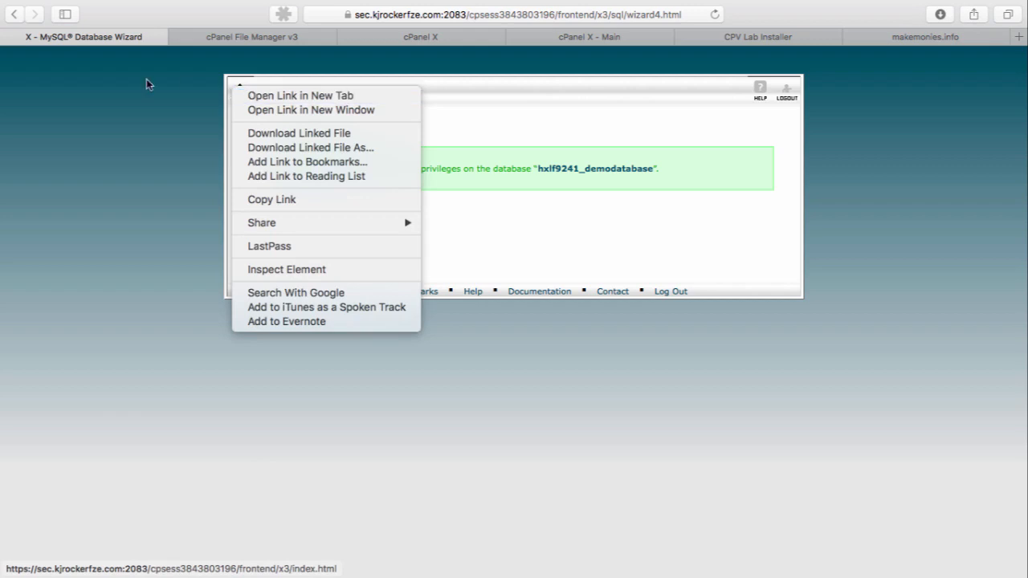
click(103, 111)
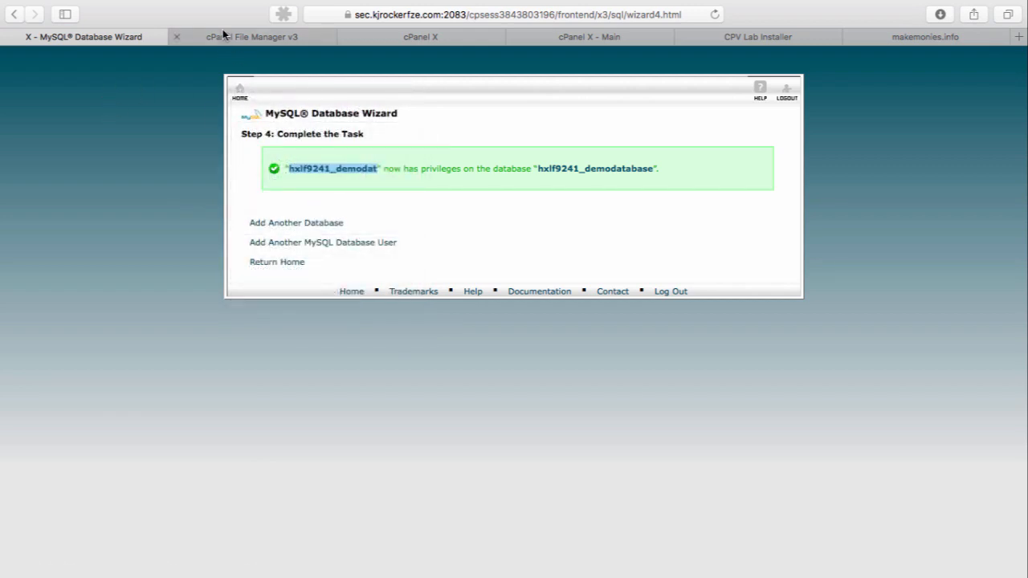
click(222, 32)
click(75, 50)
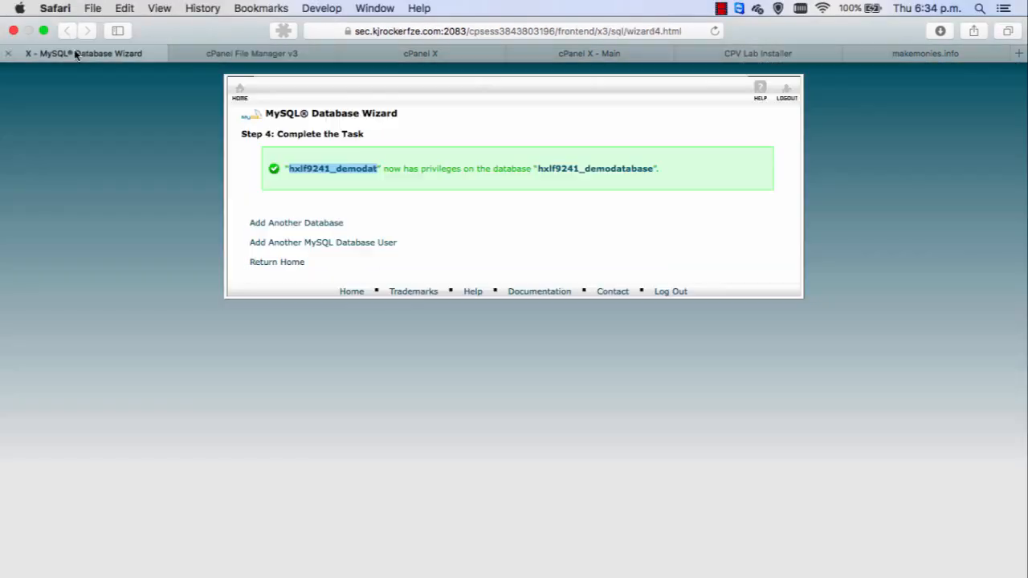
right_click(238, 91)
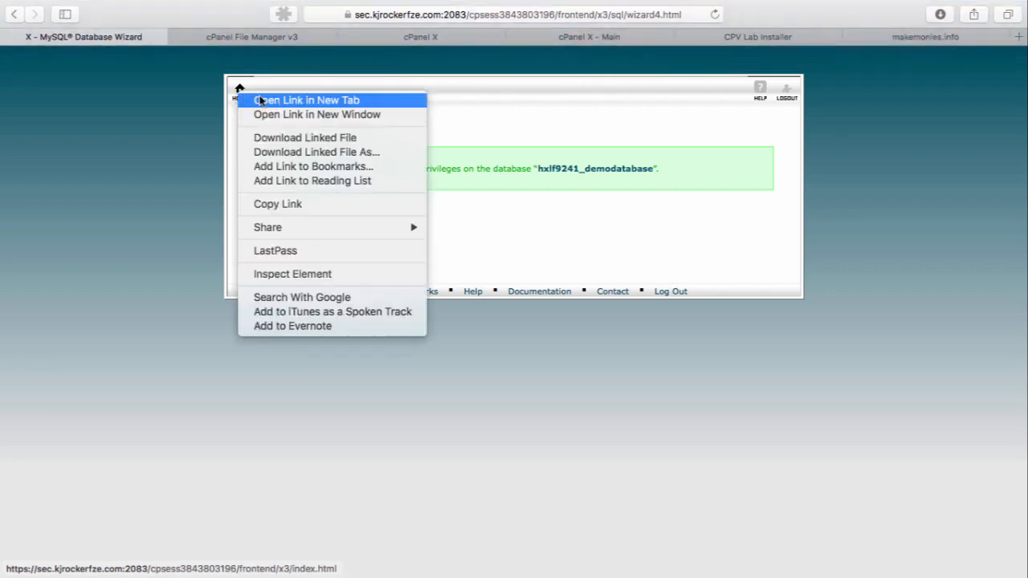
click(259, 100)
click(624, 42)
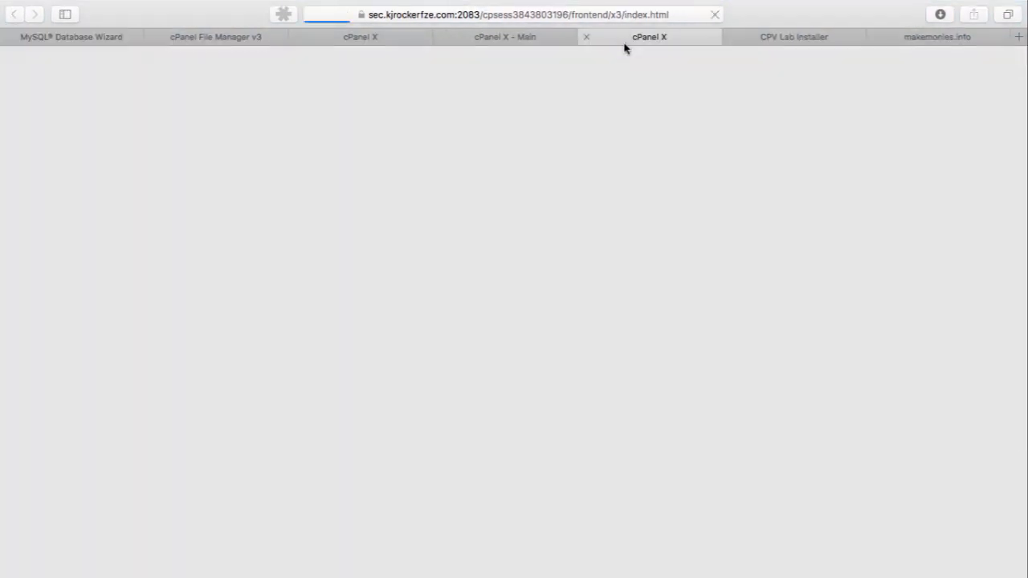
scroll(521, 237, down, 6)
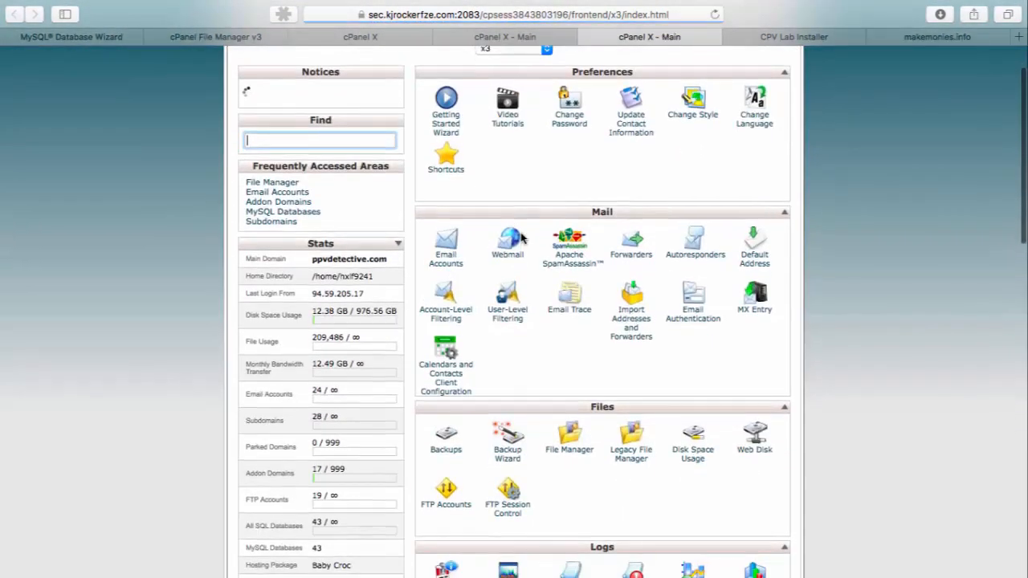
scroll(447, 455, down, 10)
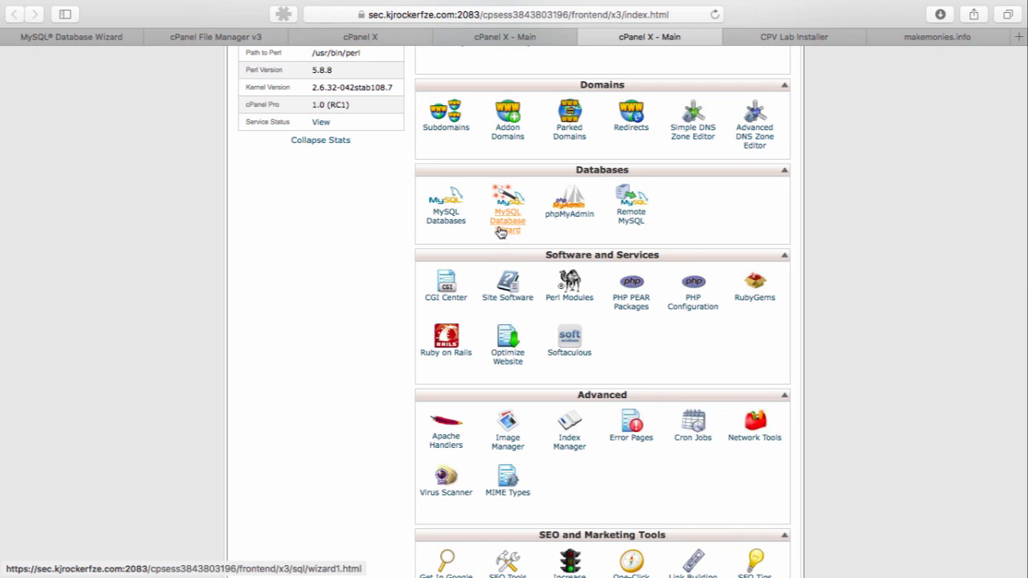
Fill the installer's Database Login with the database user hxlf9241_demodat copied from the MySQL Database Wizard page
click(79, 37)
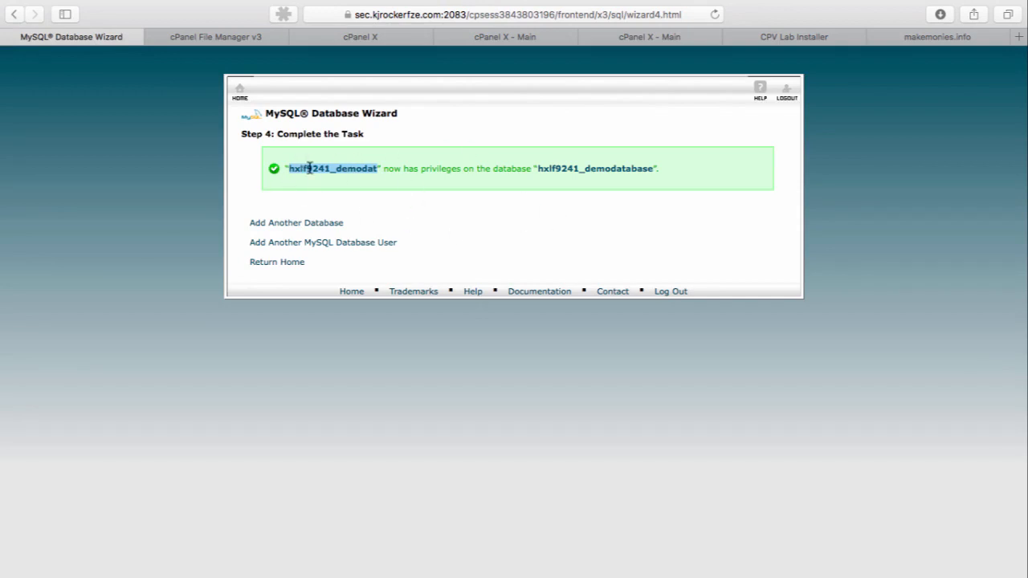
click(827, 37)
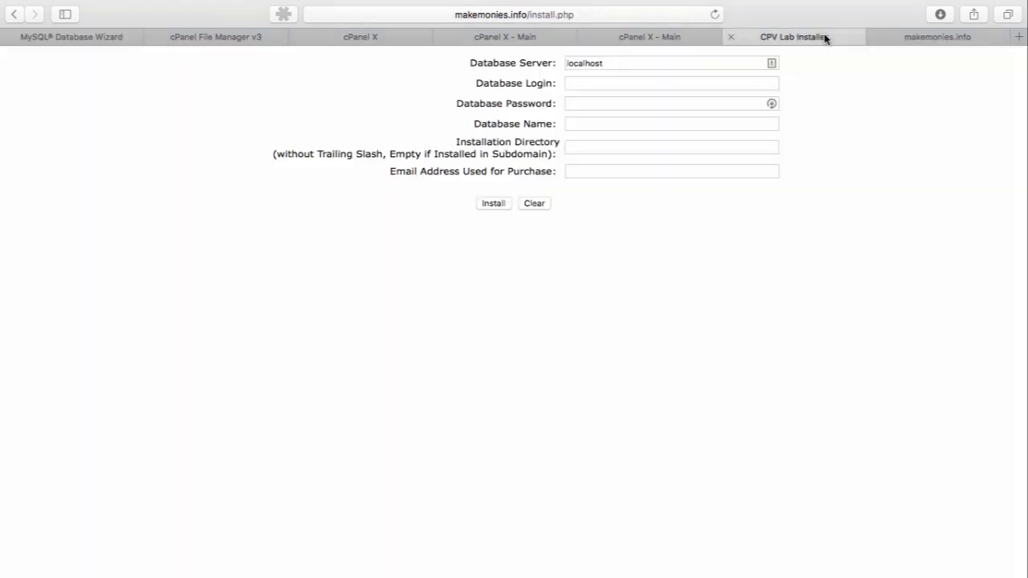
click(614, 83)
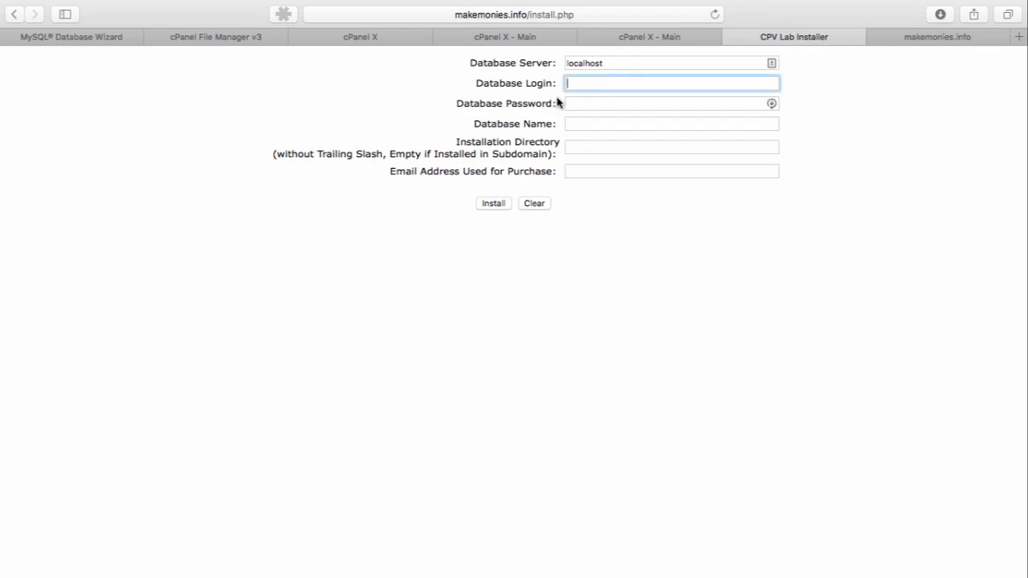
click(63, 40)
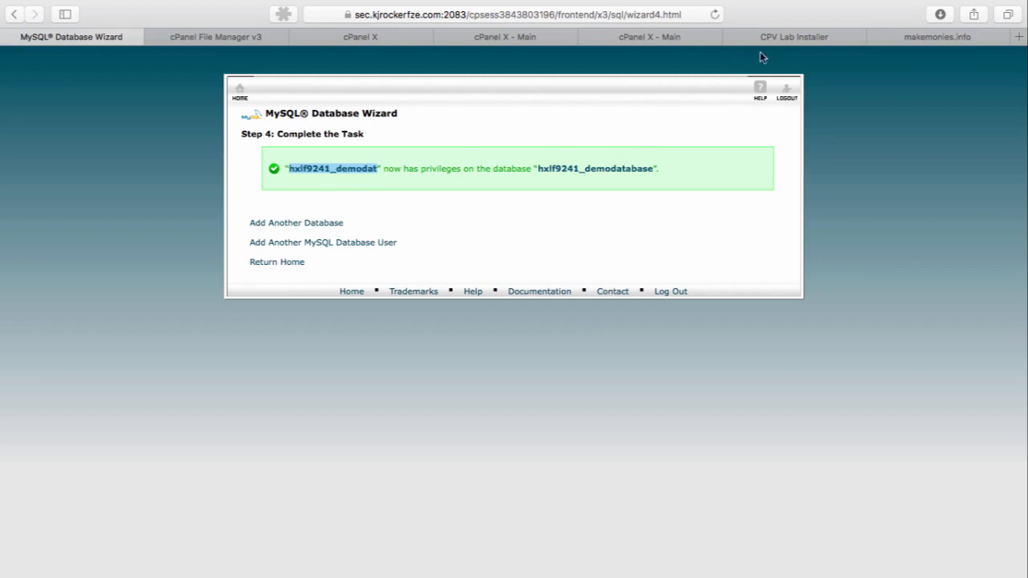
click(784, 40)
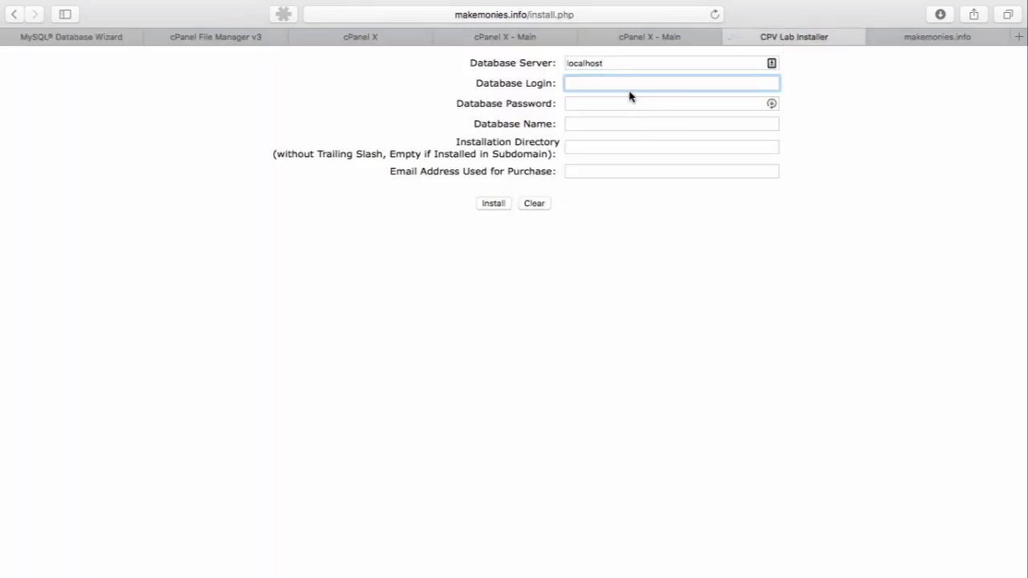
key(super+v)
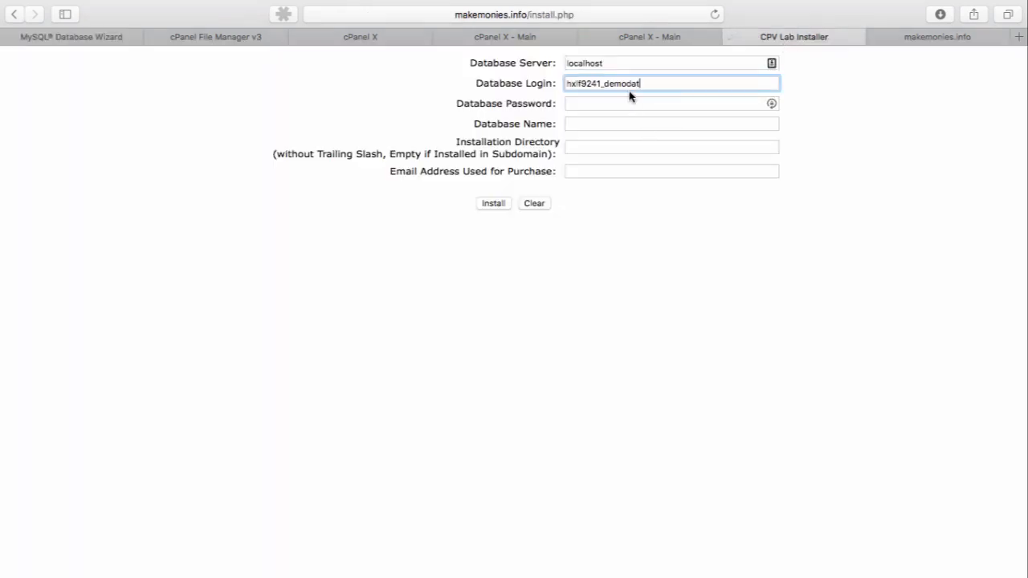
Copy the database name hxlf9241_demodatabase from the MySQL Database Wizard page into the installer's Database Name
click(42, 42)
double_click(554, 169)
key(super+c)
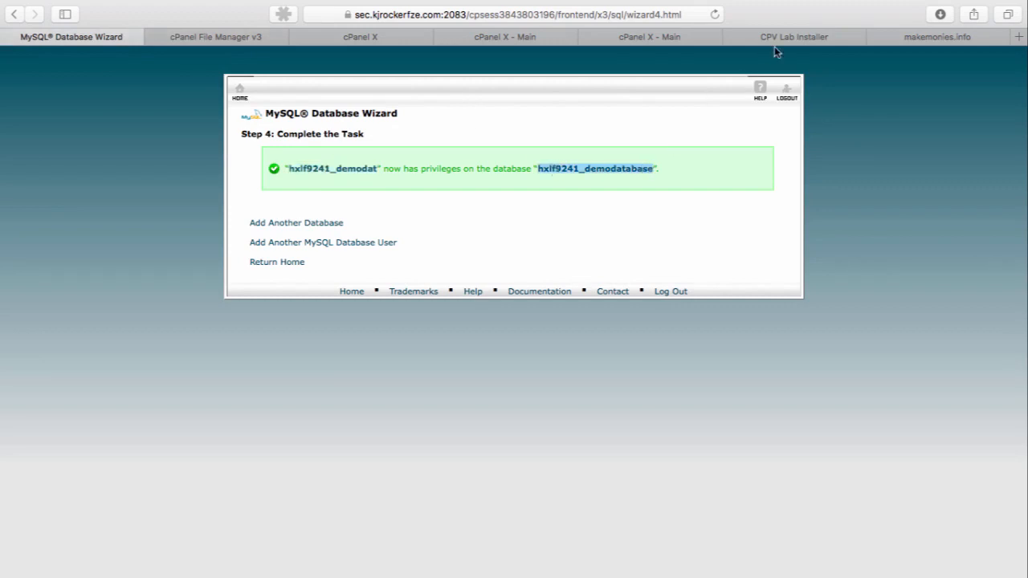
click(799, 41)
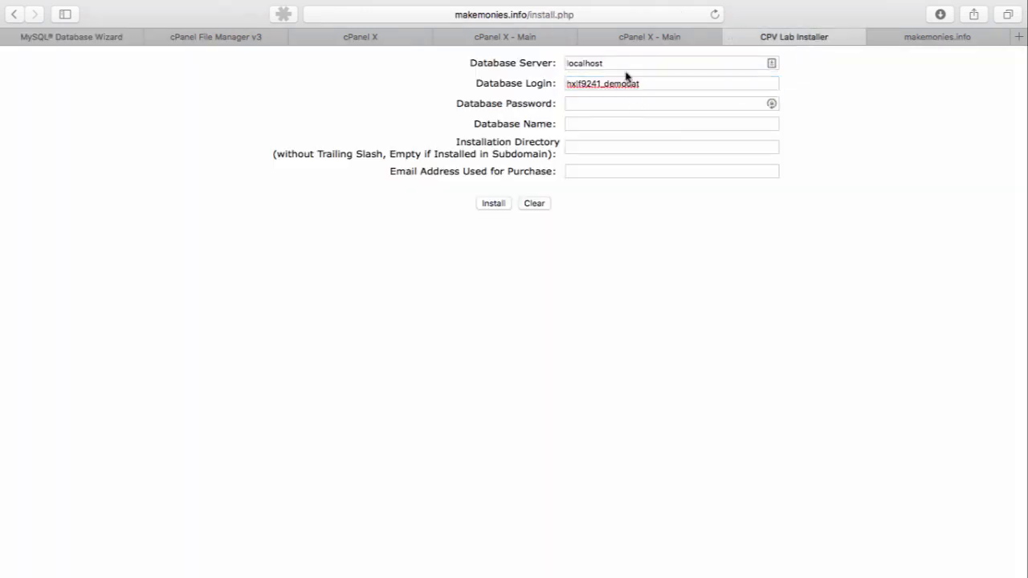
click(615, 119)
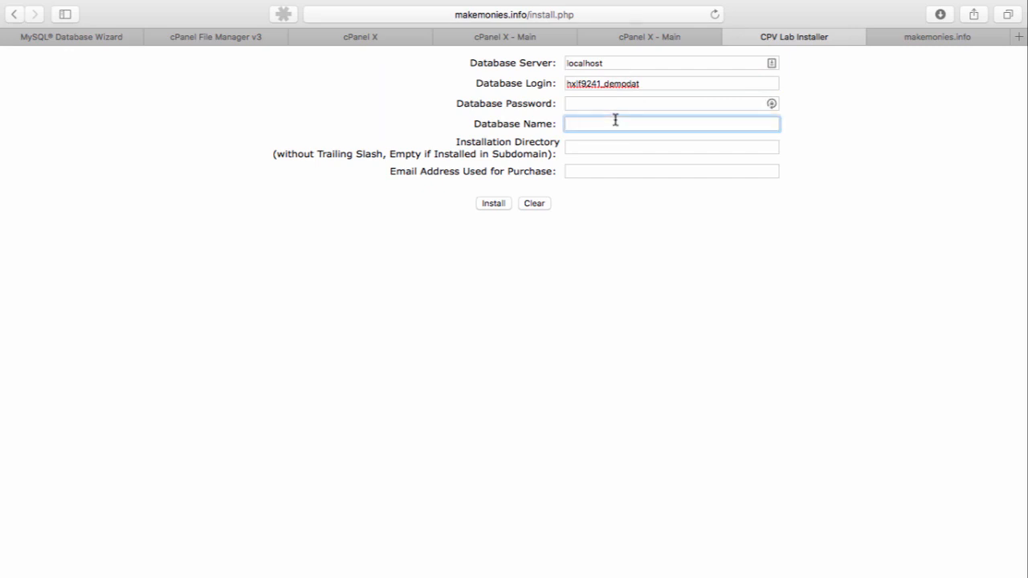
key(super+v)
Enter the database user's password in the installer's Database Password field and recheck the MySQL Database Wizard page
click(603, 104)
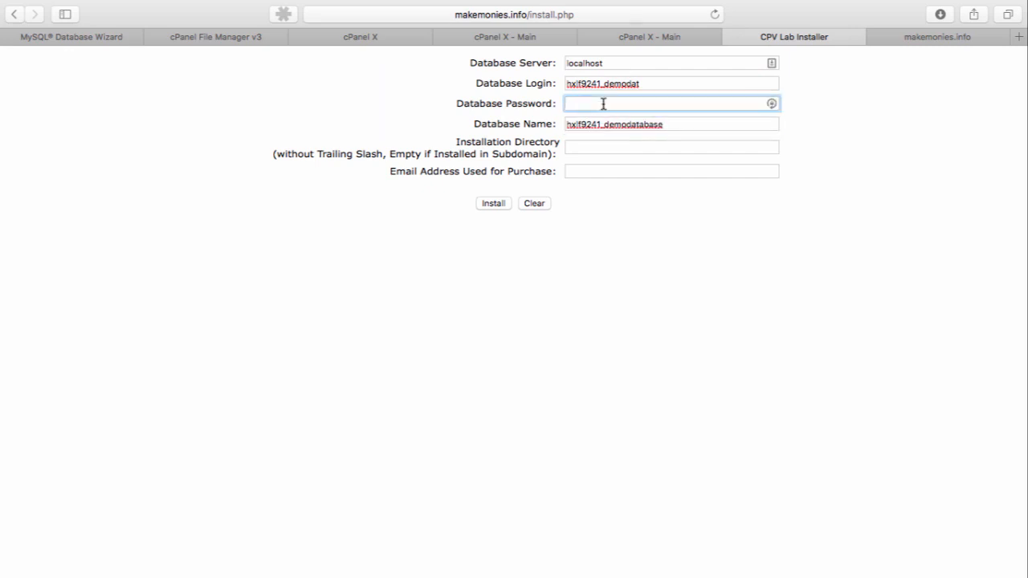
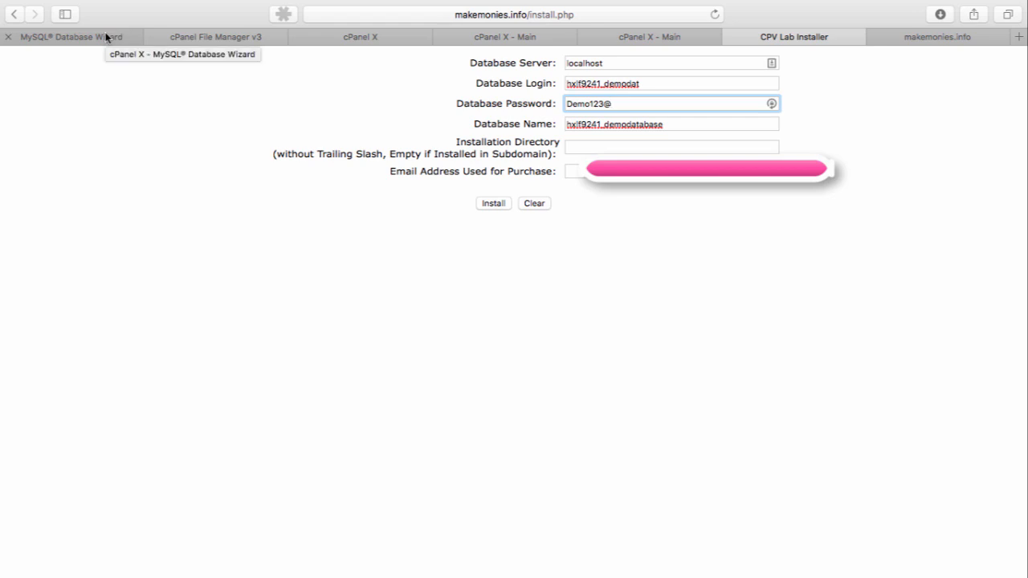
click(105, 35)
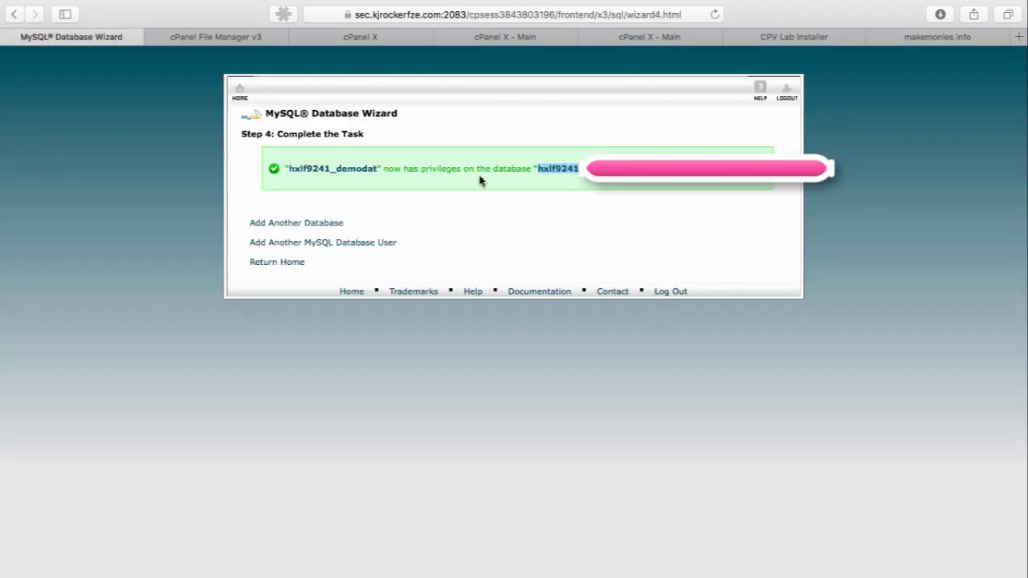
click(799, 38)
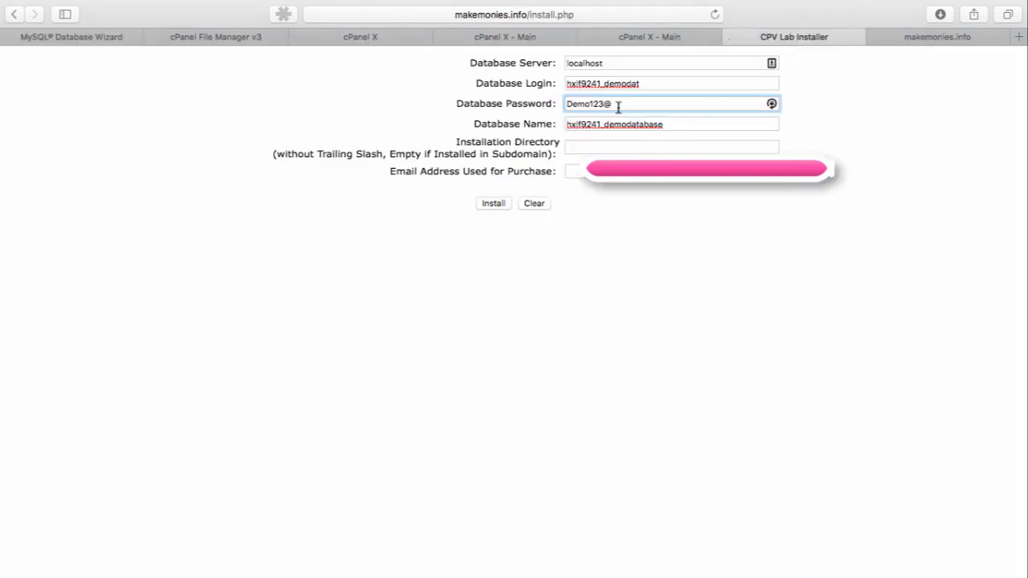
Fill in the e-mail address used for purchase and run the CPV Lab installation
click(642, 171)
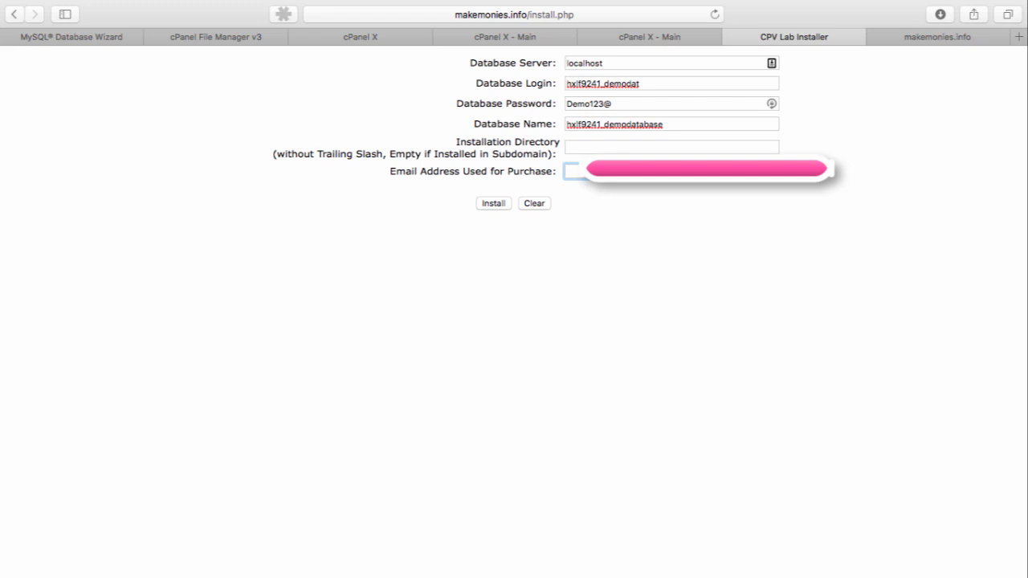
text(kha)
click(488, 209)
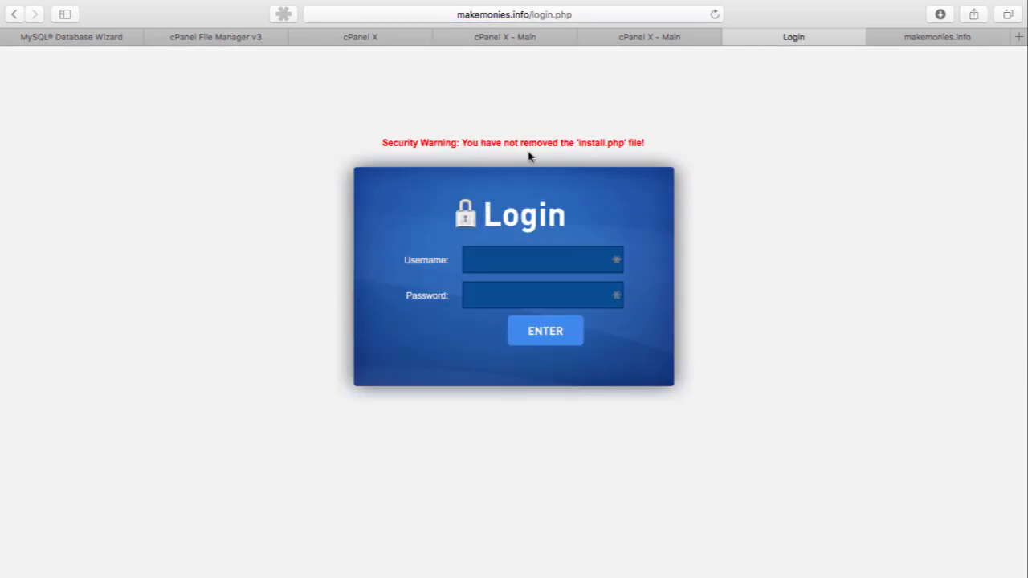
Delete install.php from the makemonies.info directory in File Manager and reload the CPV Lab login page
drag(443, 144, 626, 143)
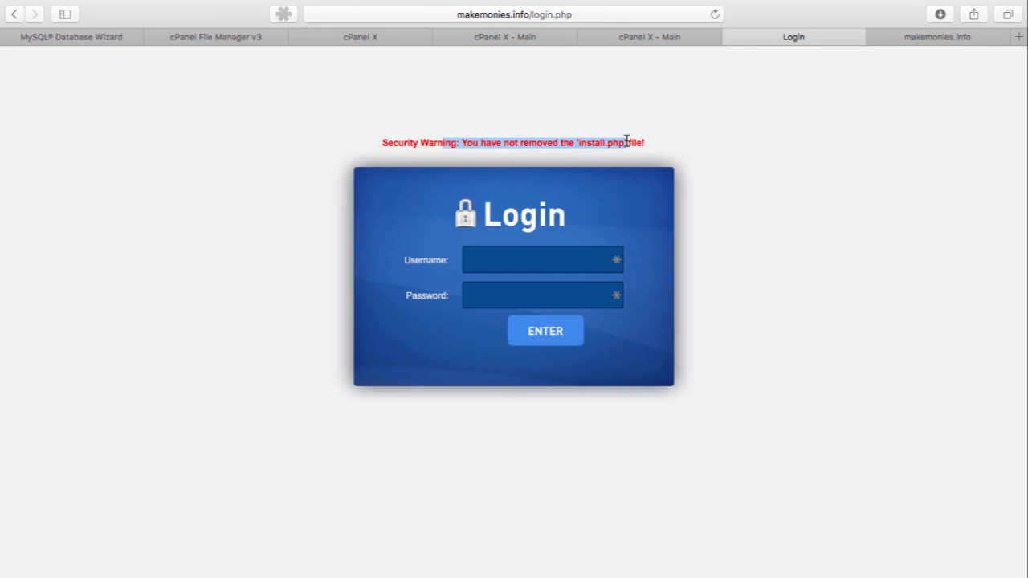
click(500, 38)
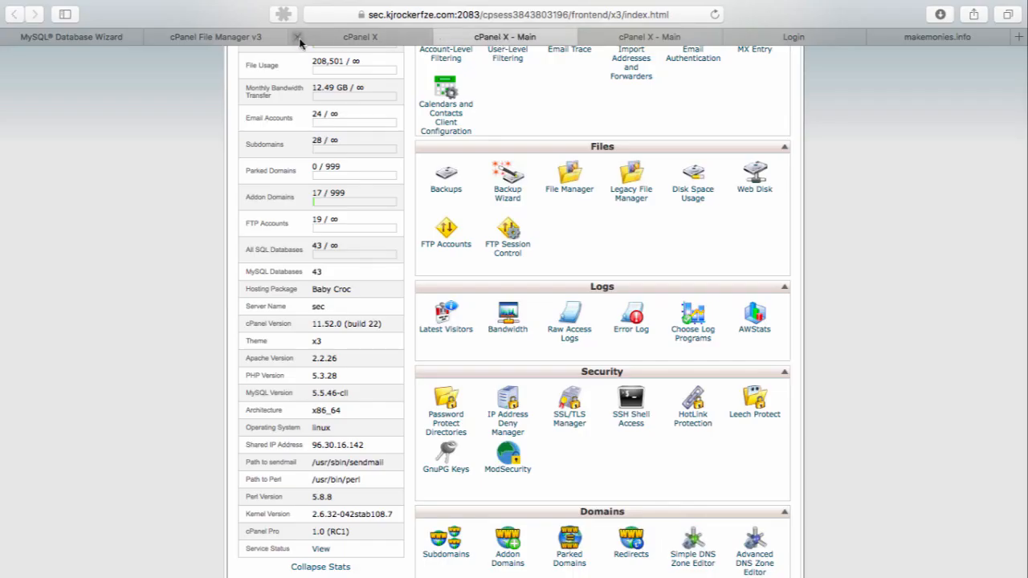
click(257, 39)
scroll(378, 471, down, 5)
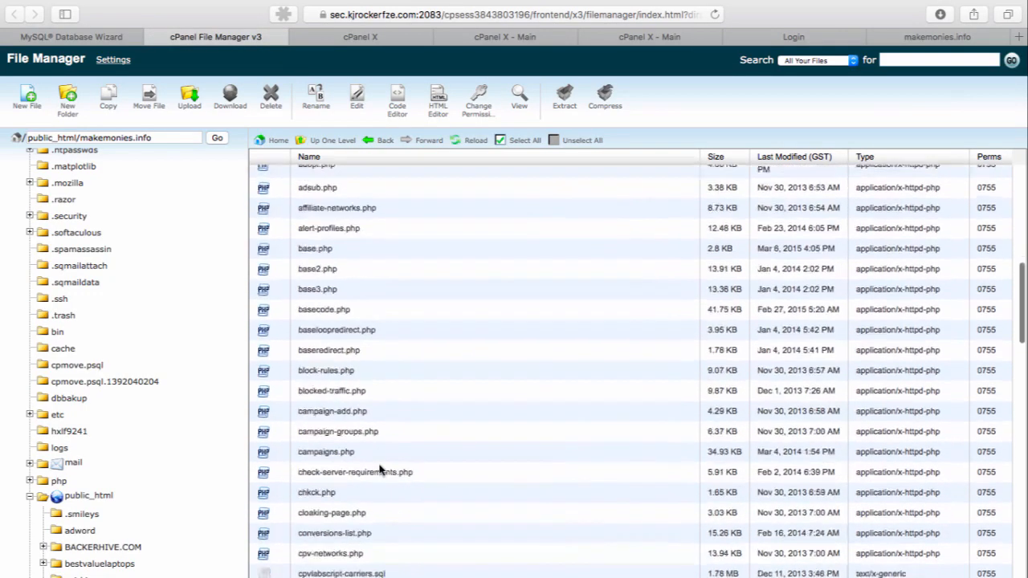
scroll(380, 470, down, 10)
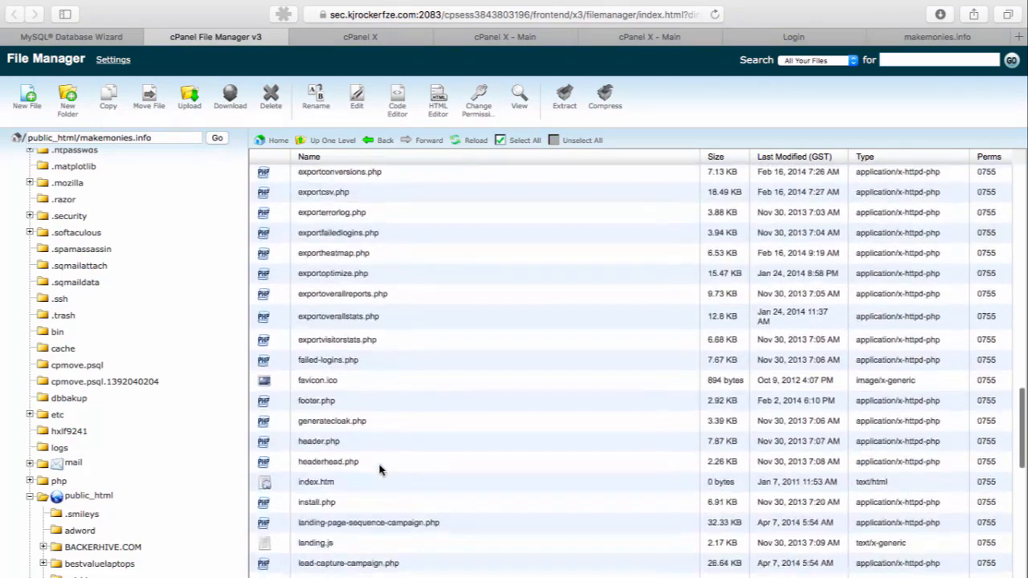
scroll(380, 470, down, 3)
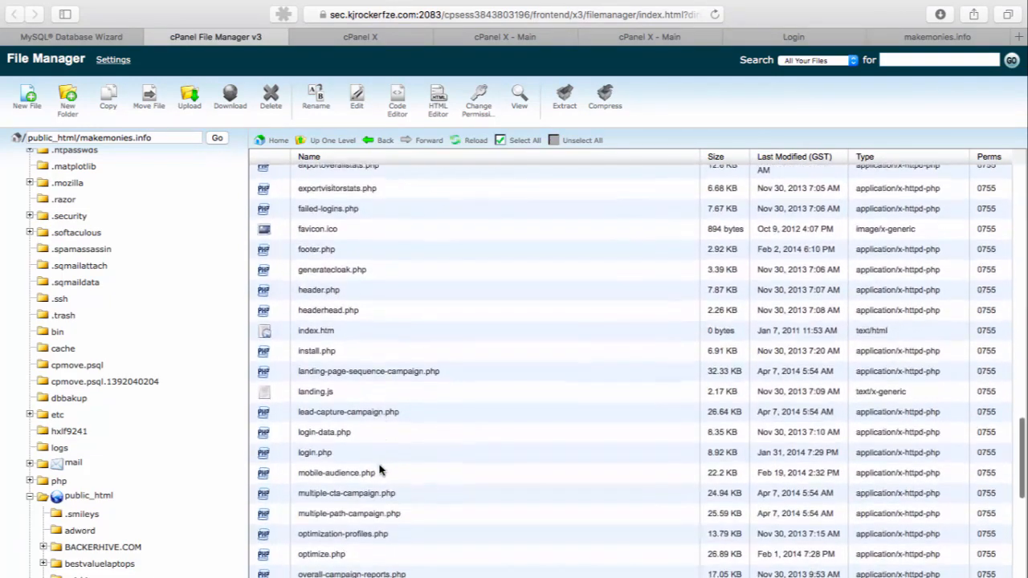
right_click(304, 346)
click(334, 514)
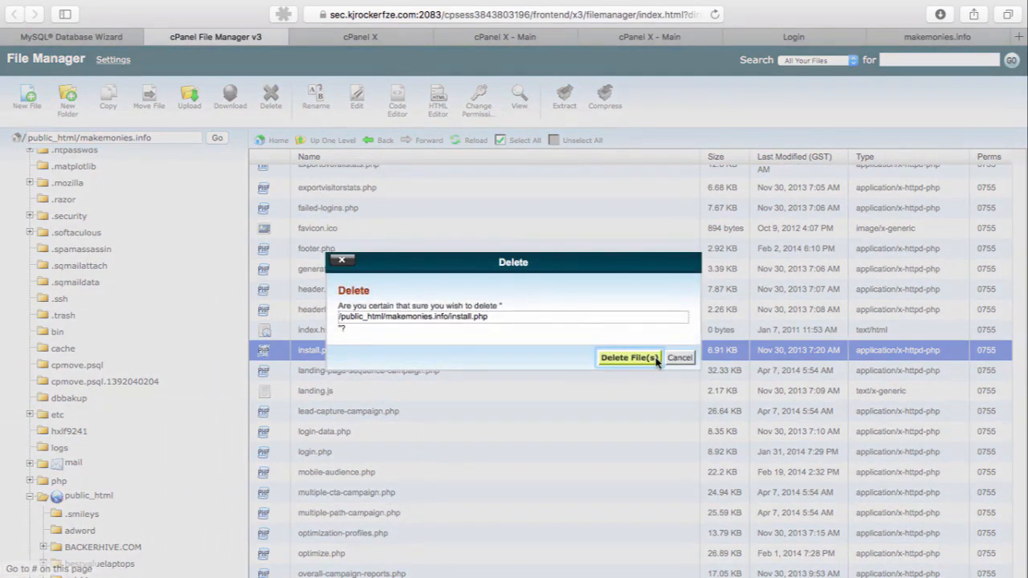
click(631, 360)
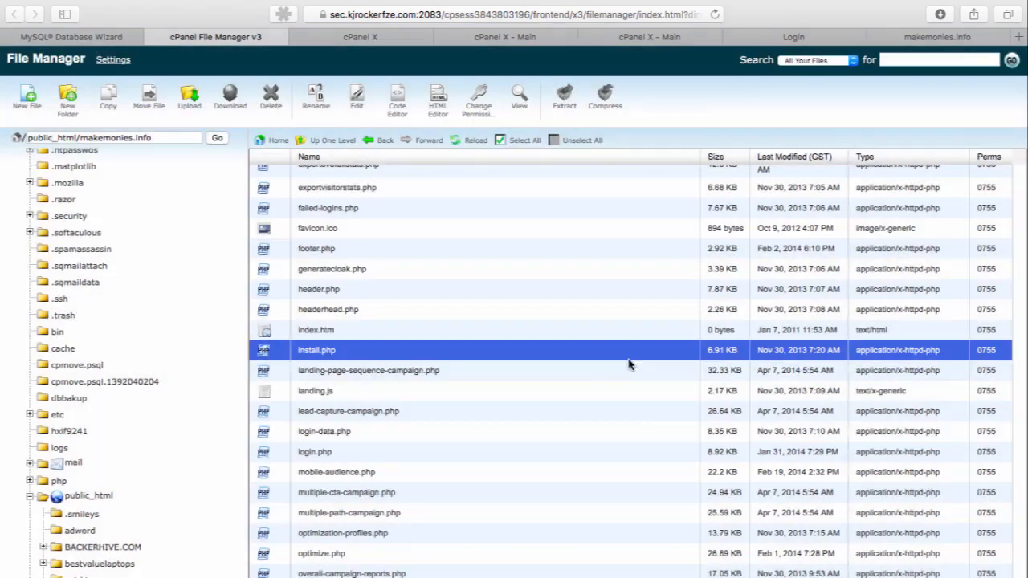
click(791, 41)
click(713, 15)
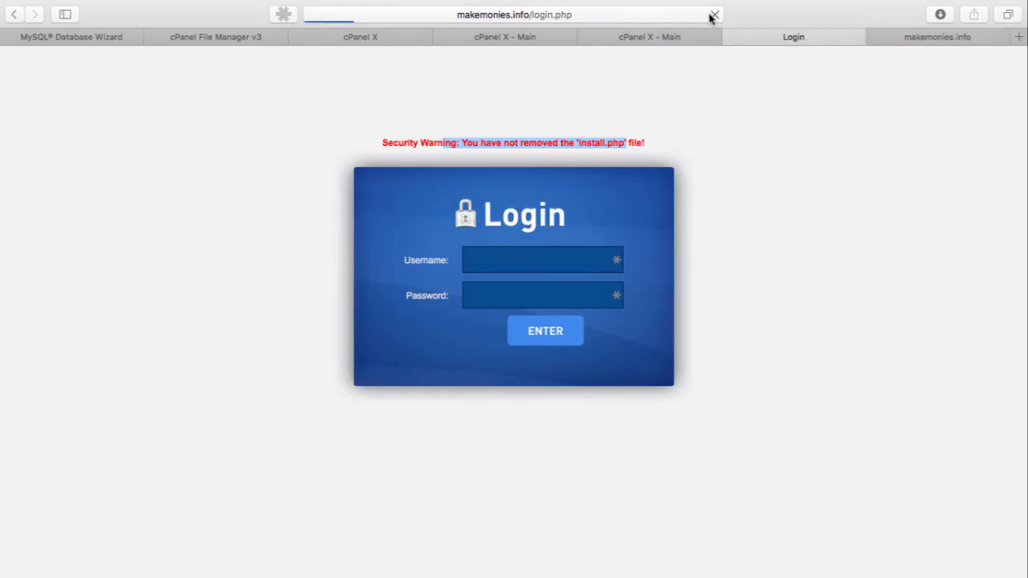
Log in to CPV Lab with the username admin and the account password
click(518, 228)
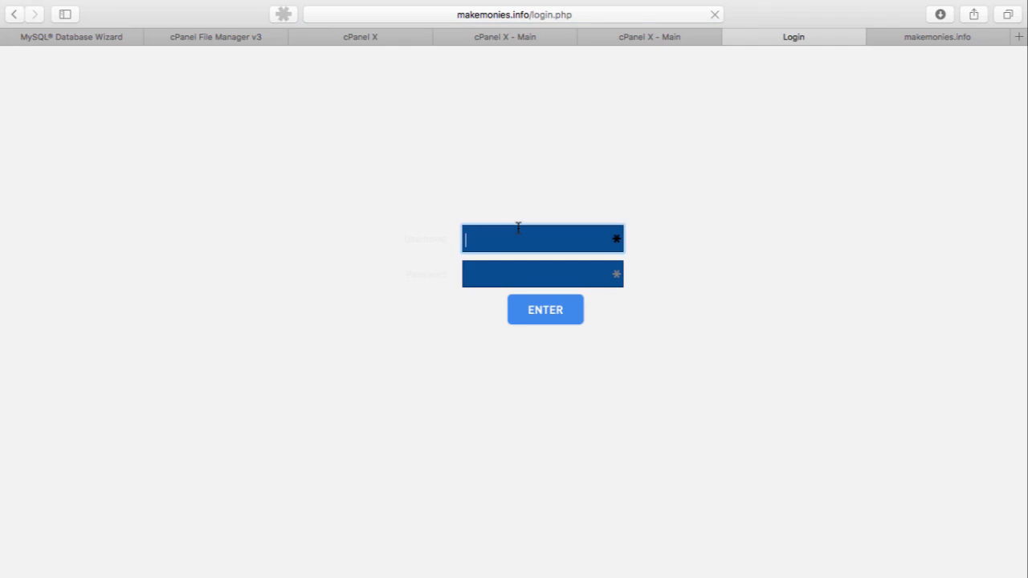
text(admin)
key(Tab)
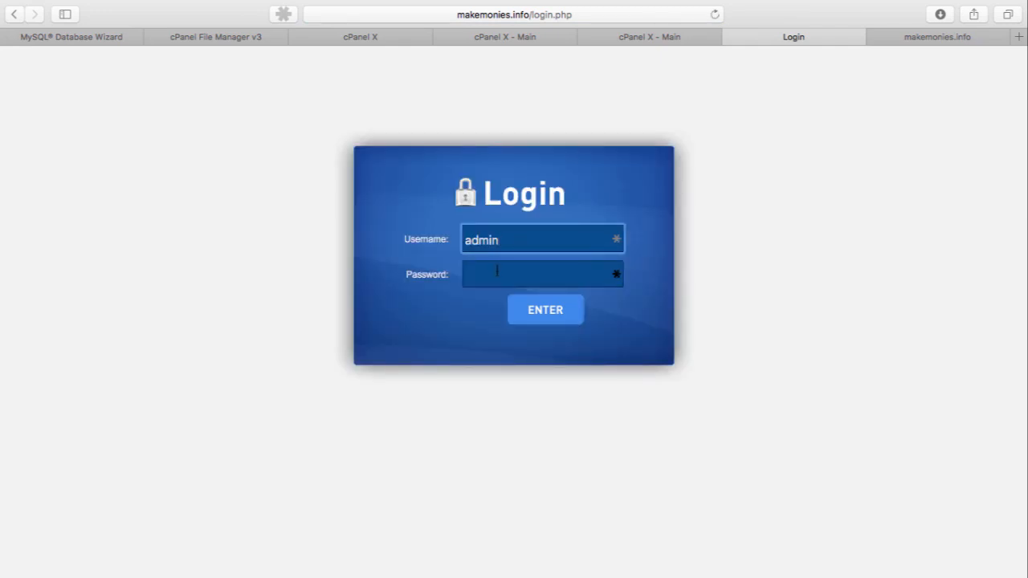
click(497, 273)
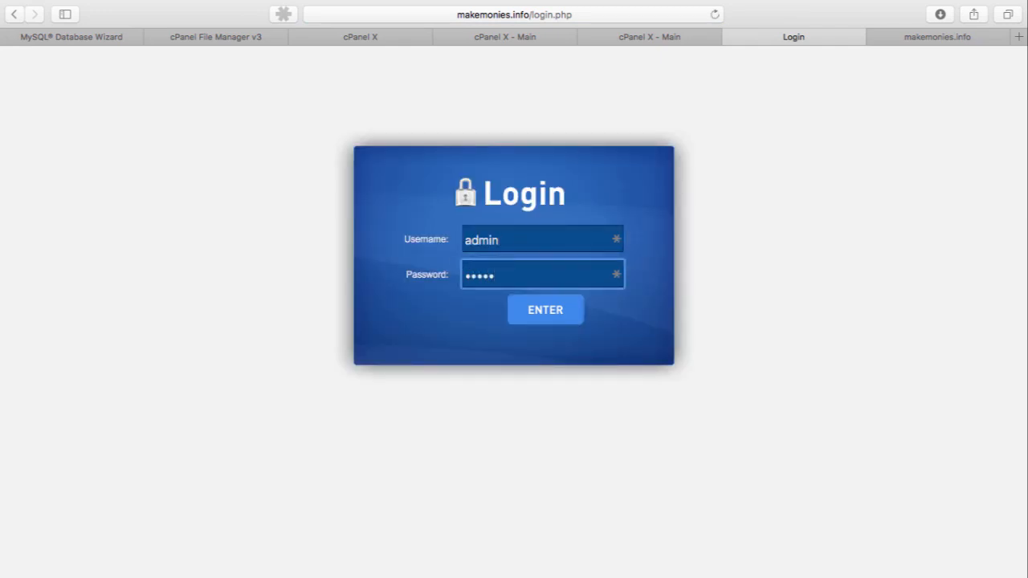
key(Return)
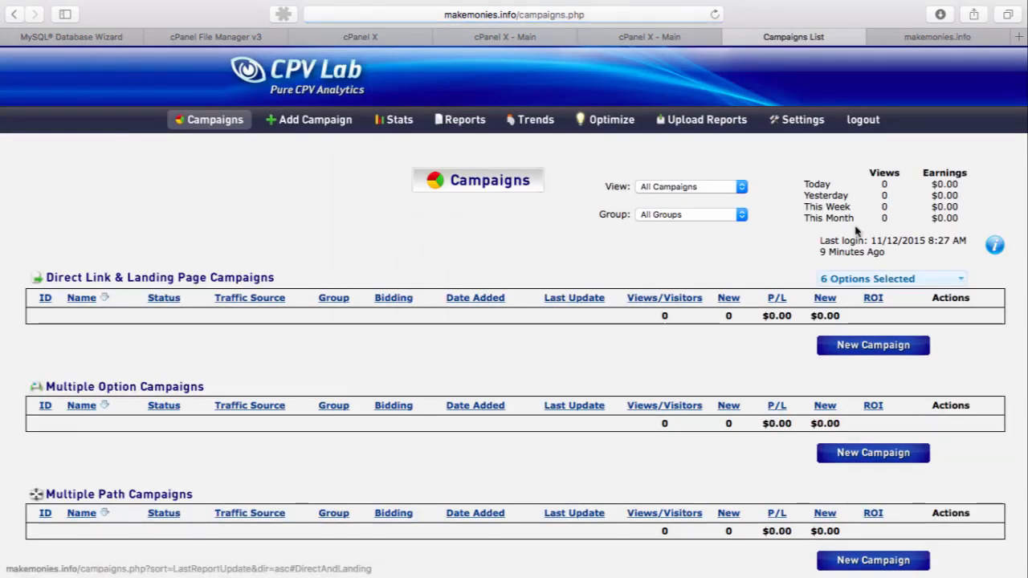
Examine the username and password fields on the CPV Lab Settings page and return to the Campaigns list
mouse_move(787, 121)
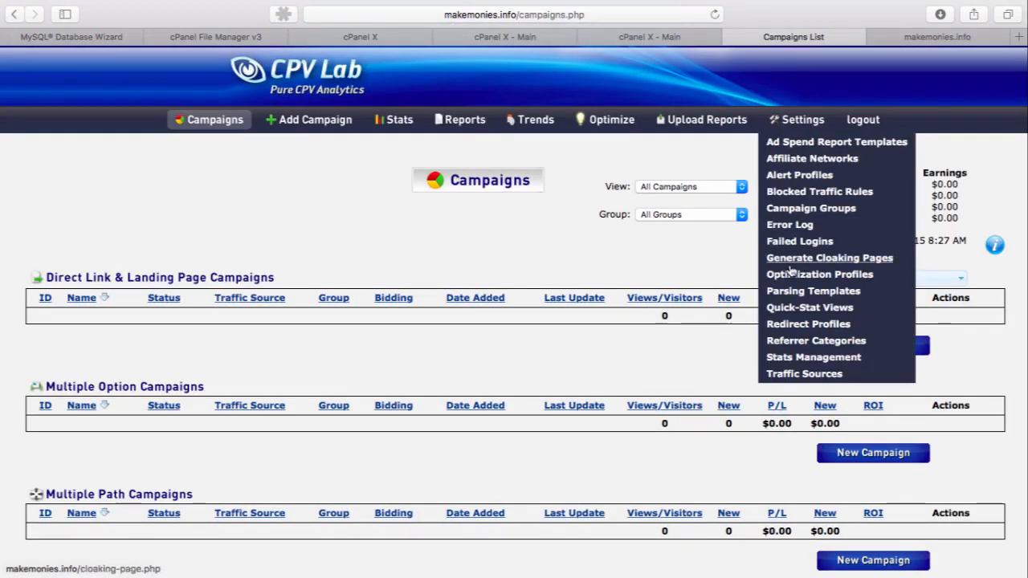
click(795, 125)
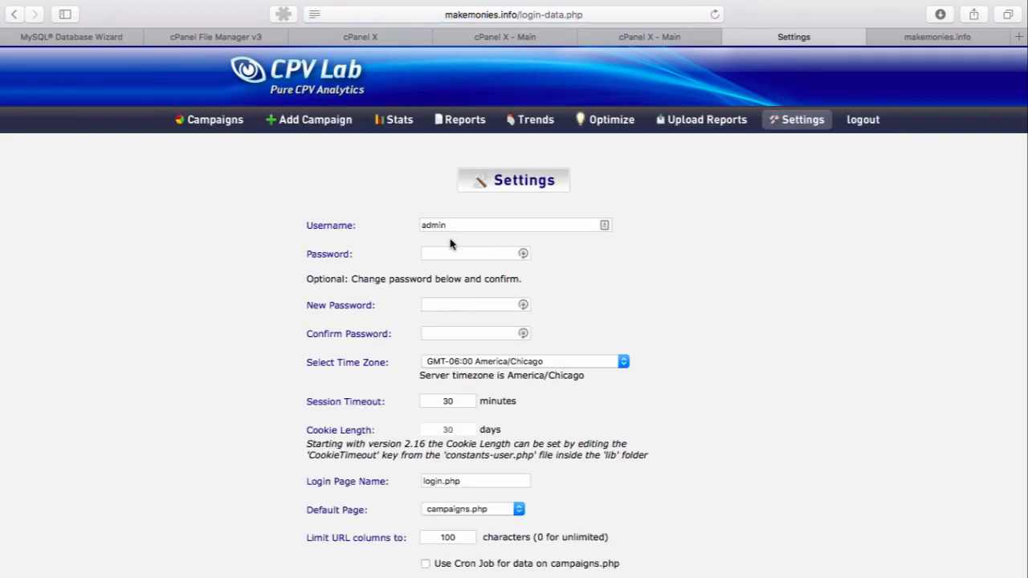
double_click(446, 229)
click(445, 253)
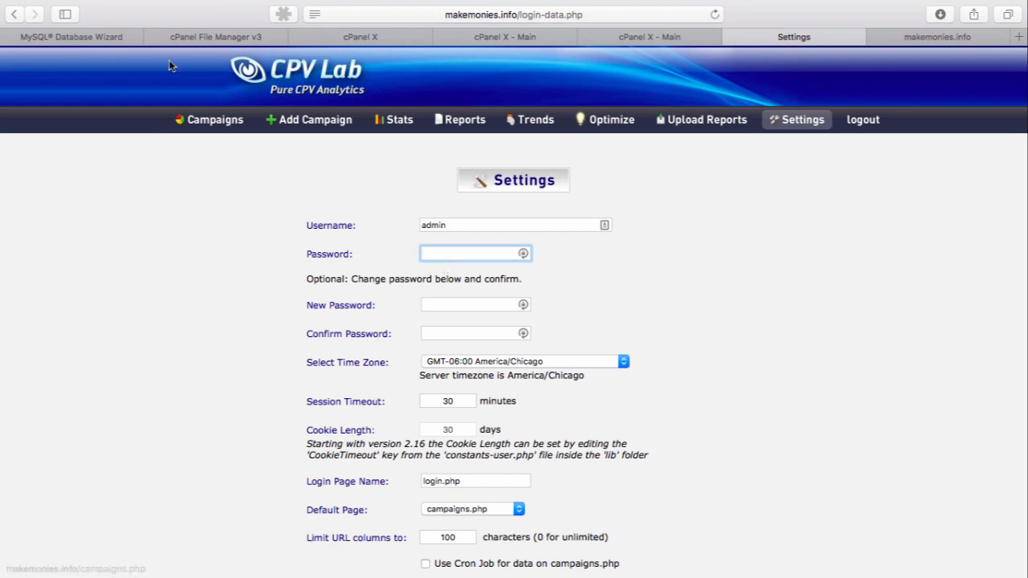
click(187, 125)
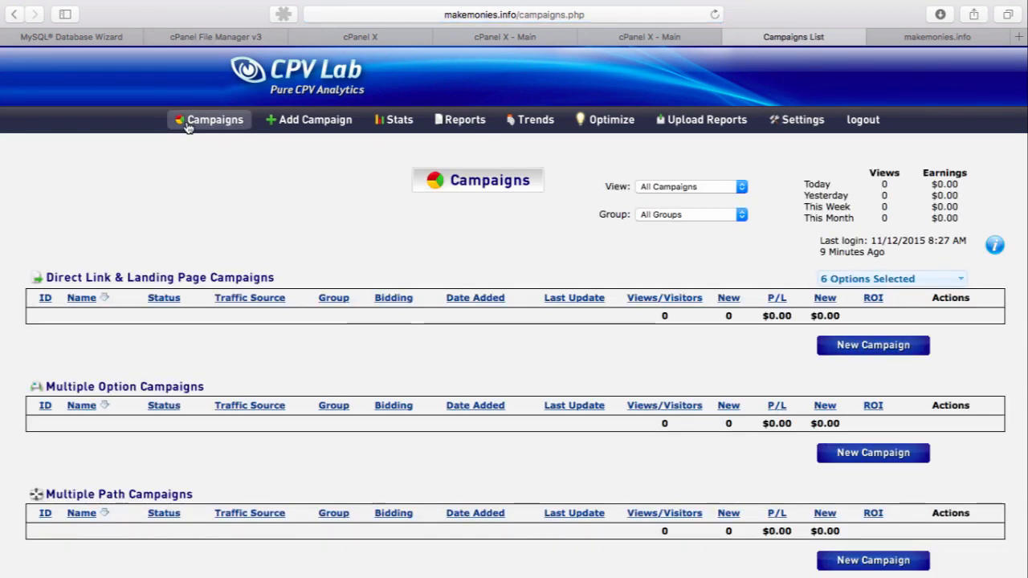